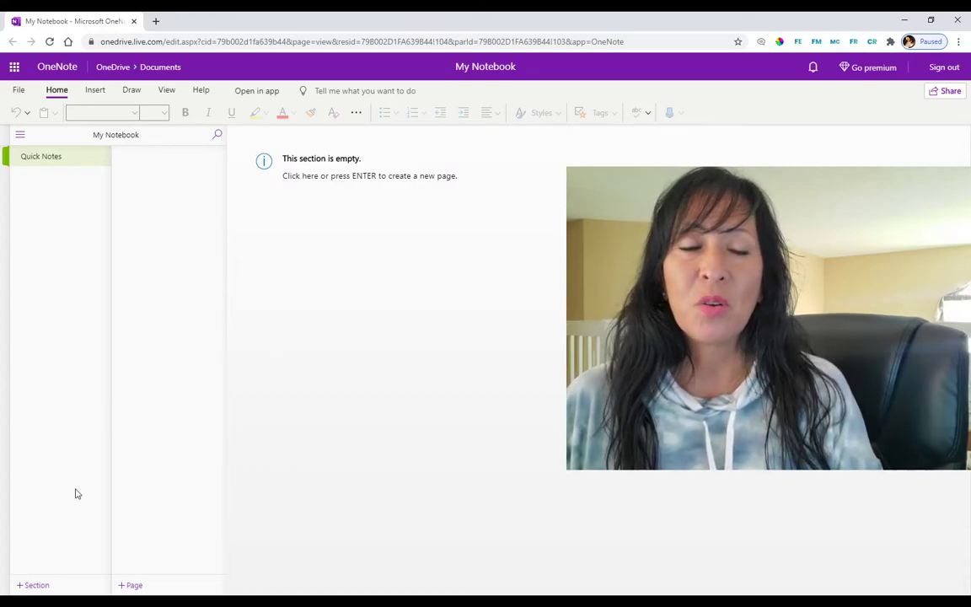
Step: Create a new section named Leads in My Notebook
left_click(66, 586)
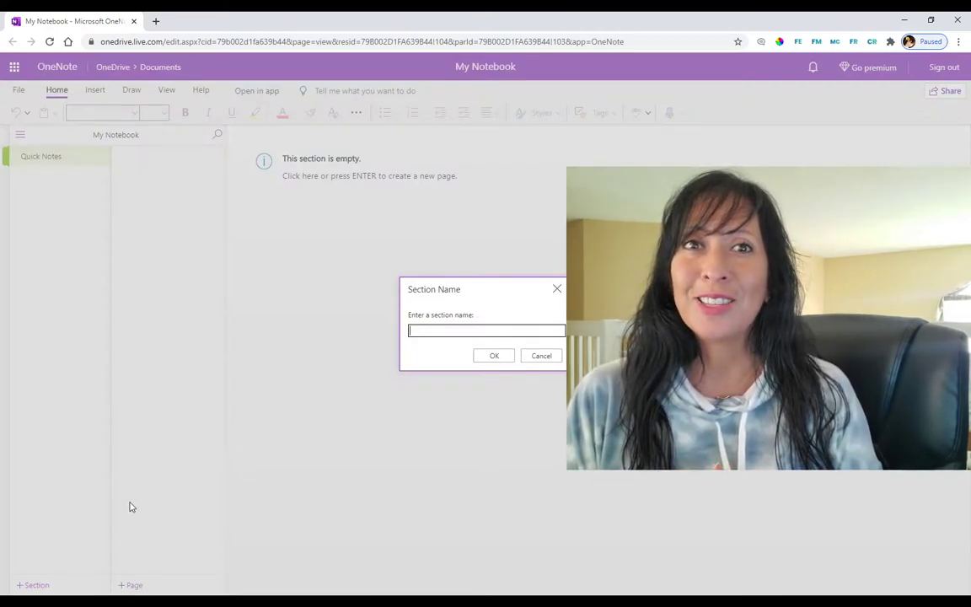
type("Leads")
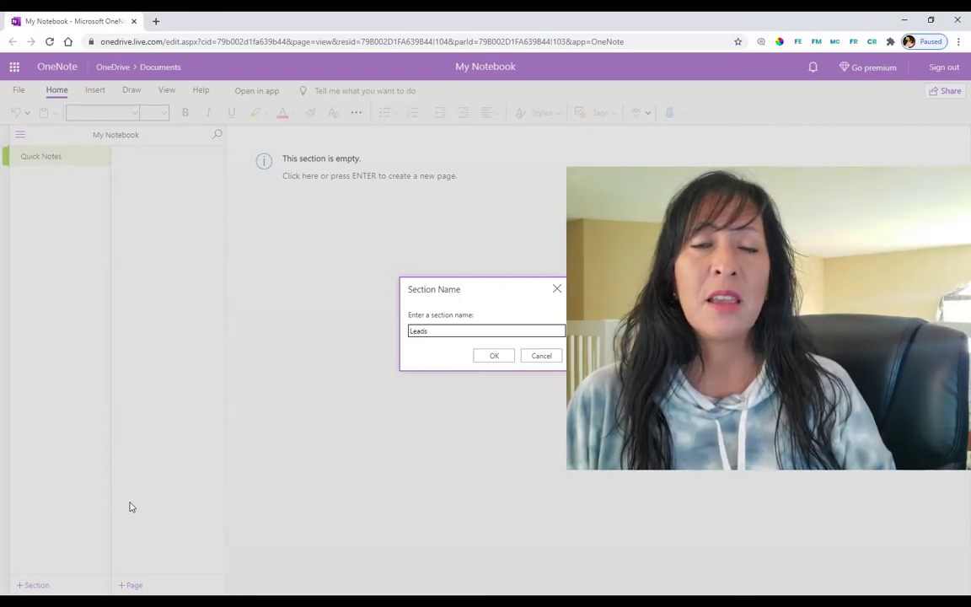
key("Return")
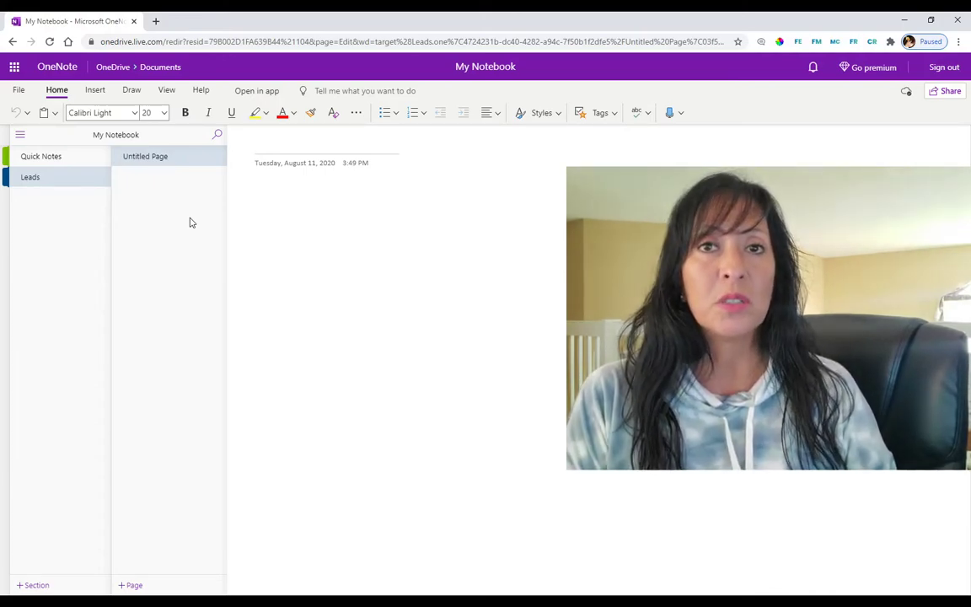
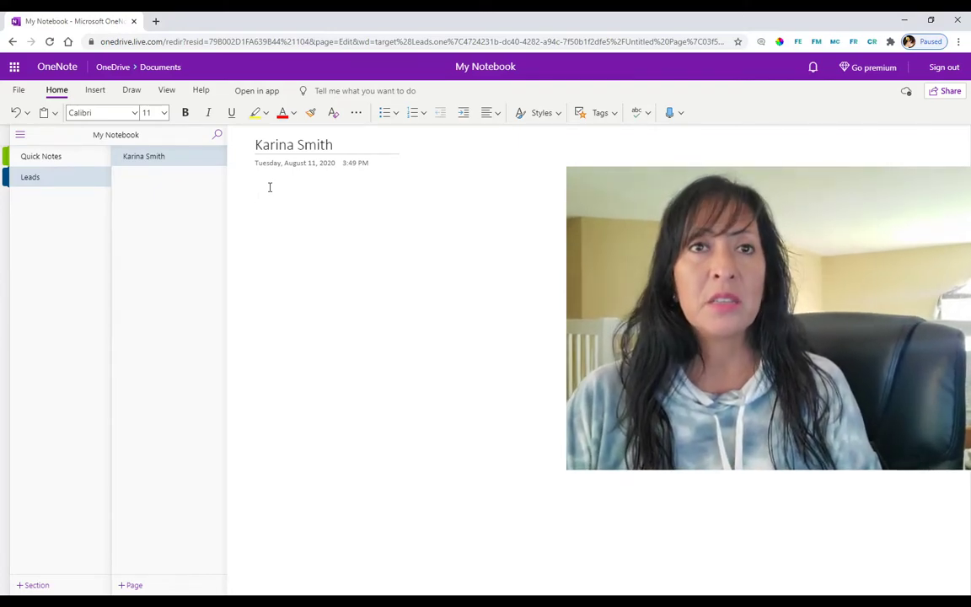
Step: Add a row of equals signs under the title, followed by a capitalised NOTES: heading
key("Return")
key("Return")
key("Return")
key("Return")
key("Return")
type("===============================================")
key("Return")
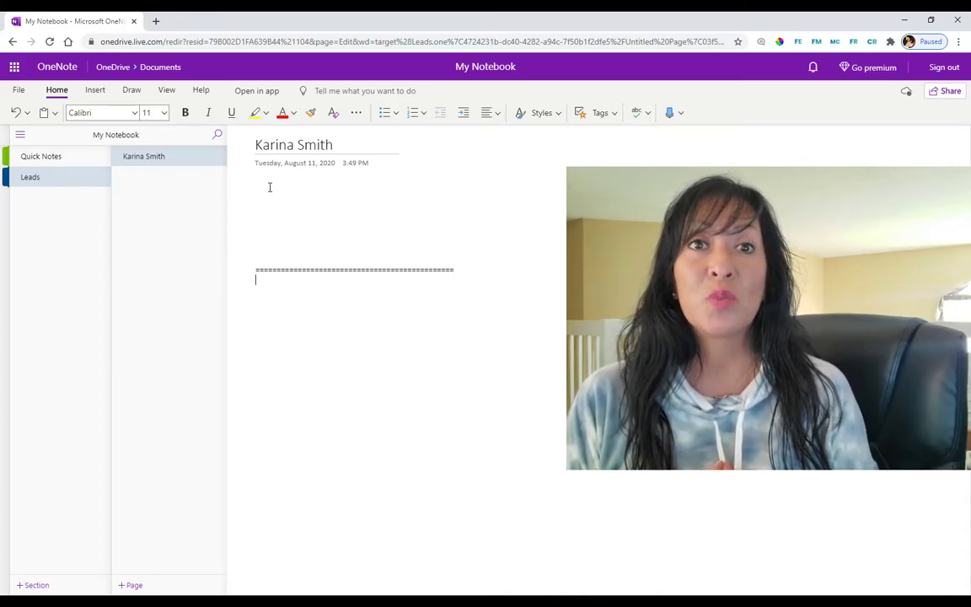
key("Caps_Lock")
type("NOTES:")
key("Return")
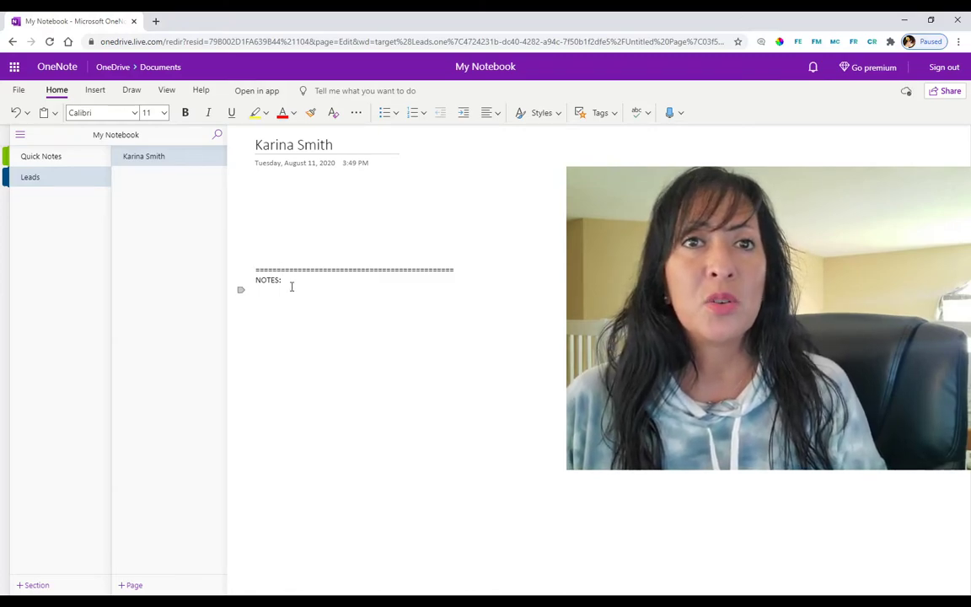
Step: Make the NOTES: heading bold and underlined, then return to the blank line above the separator
left_click_drag(288, 277, 258, 288)
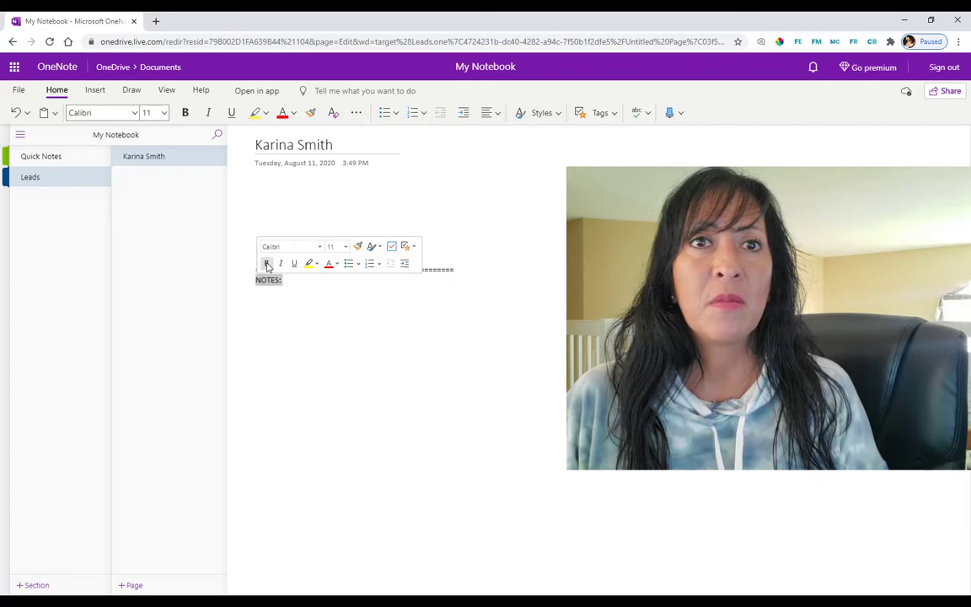
left_click(266, 264)
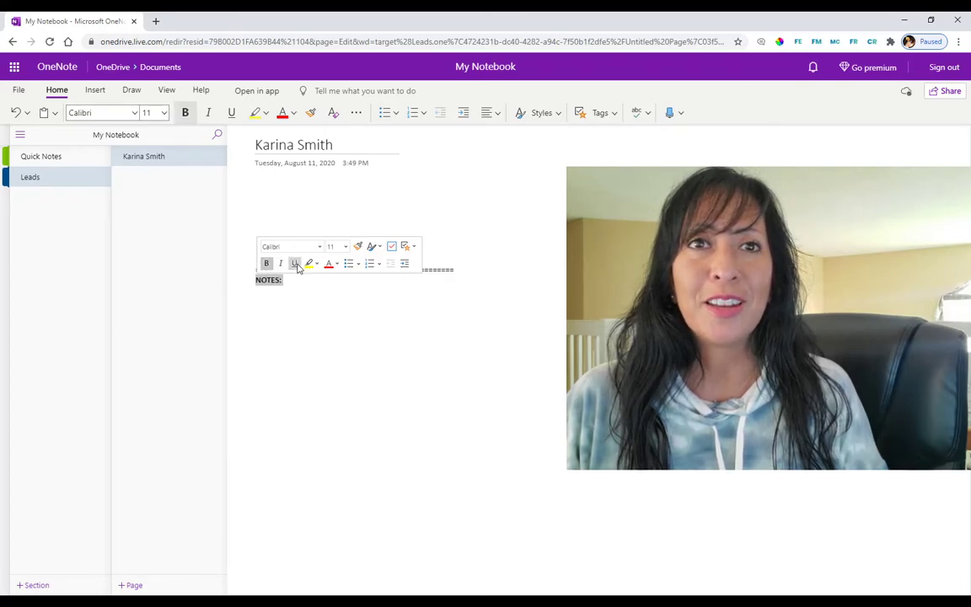
left_click(295, 263)
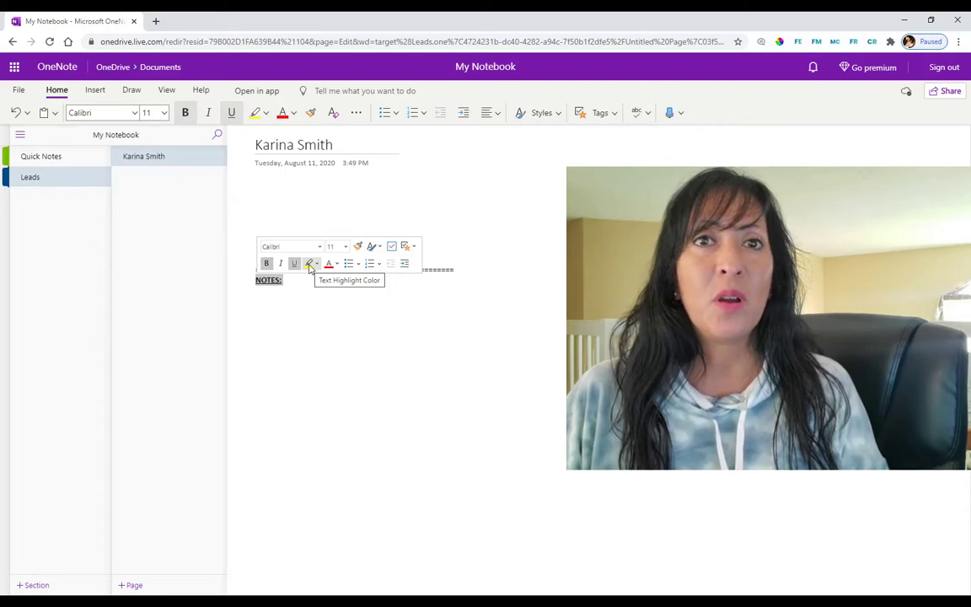
left_click(337, 265)
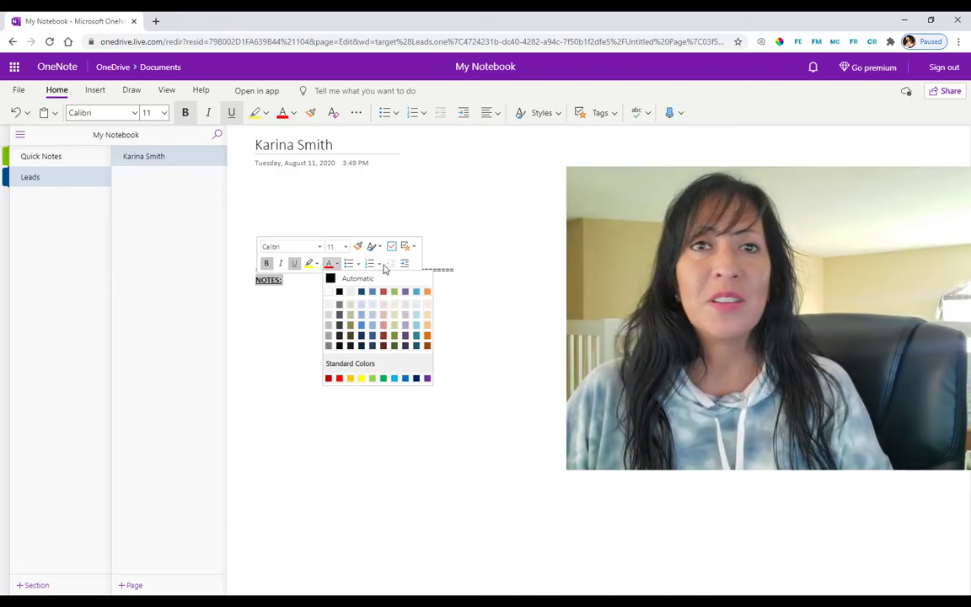
right_click(270, 288)
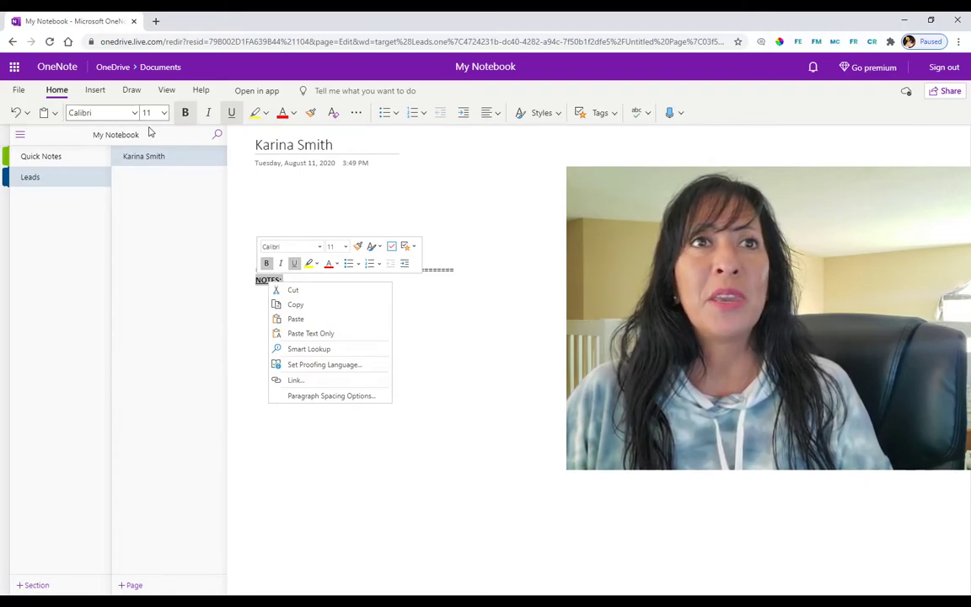
left_click(116, 123)
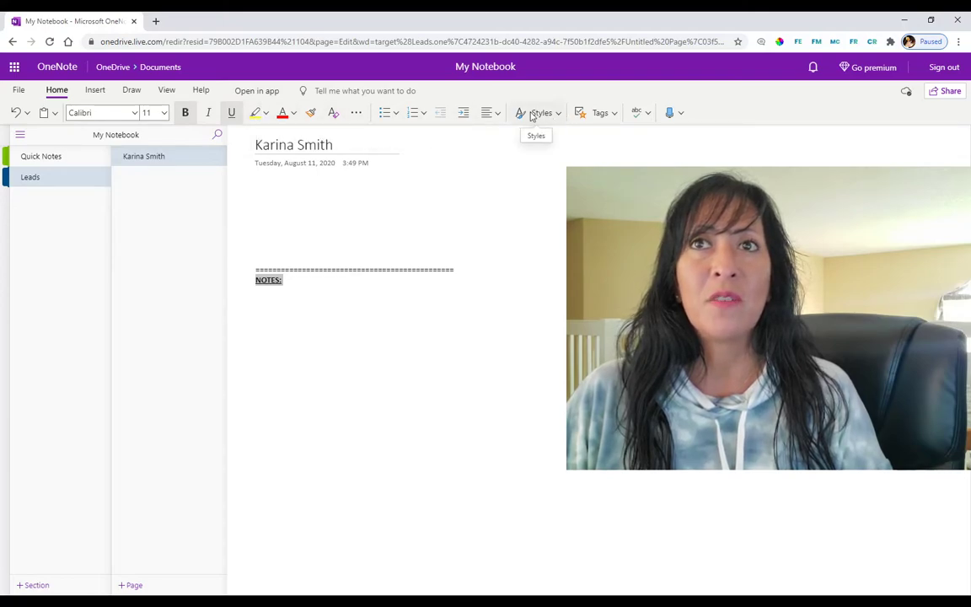
left_click(263, 191)
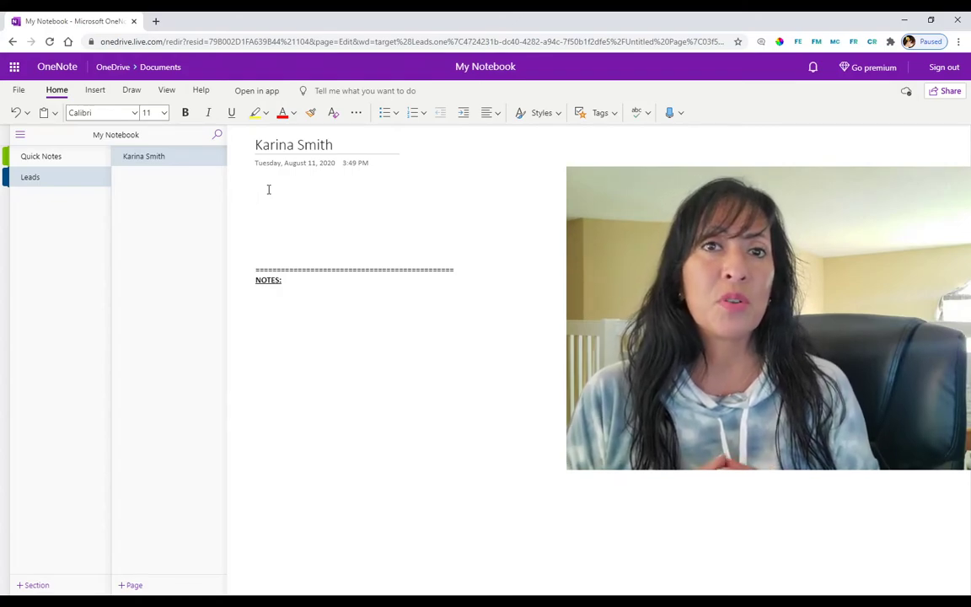
Step: Type the date 8-11 above the separator with a placeholder note line beneath it
type("8")
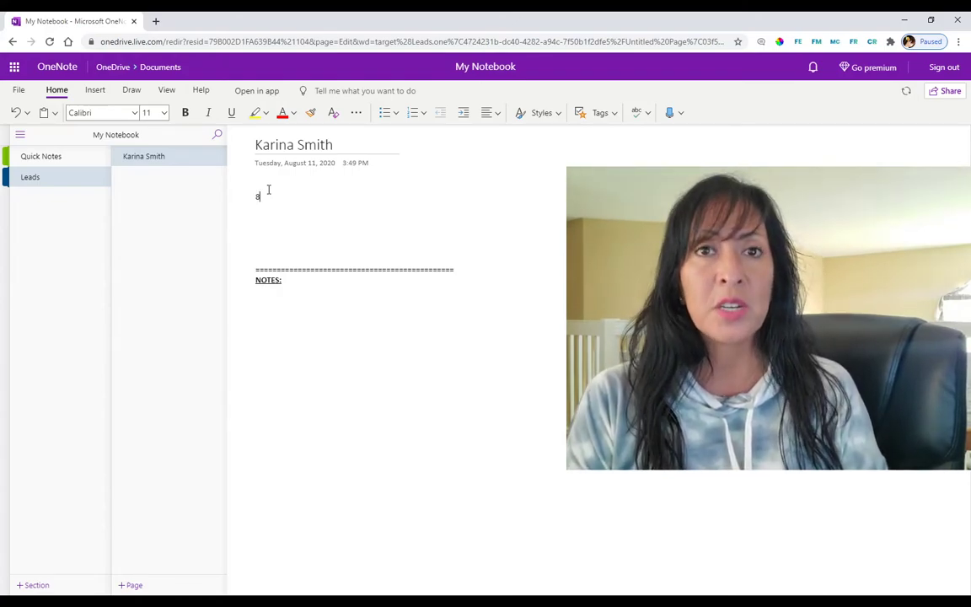
type("-11")
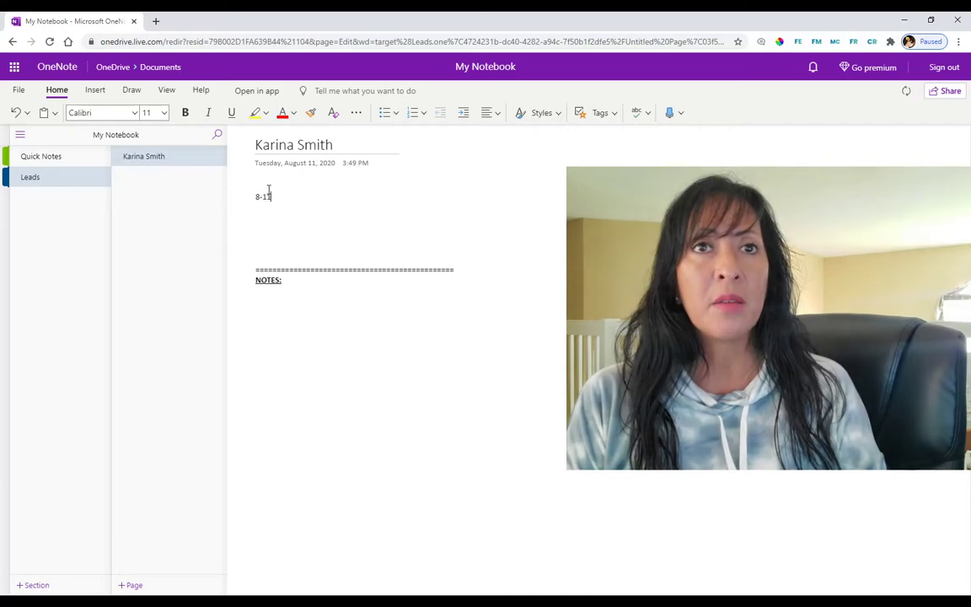
key("Return")
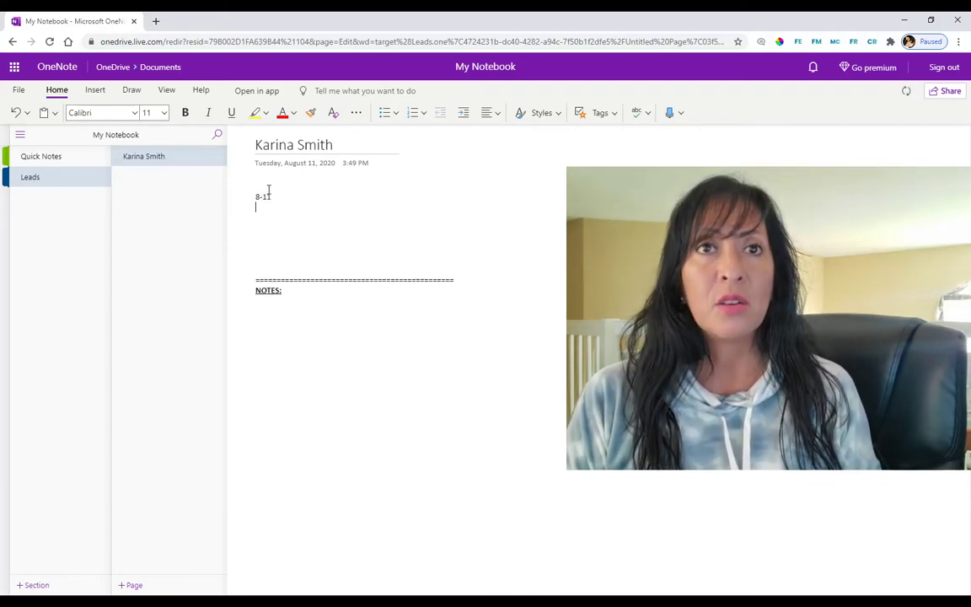
type("LDJFLAJDFOI")
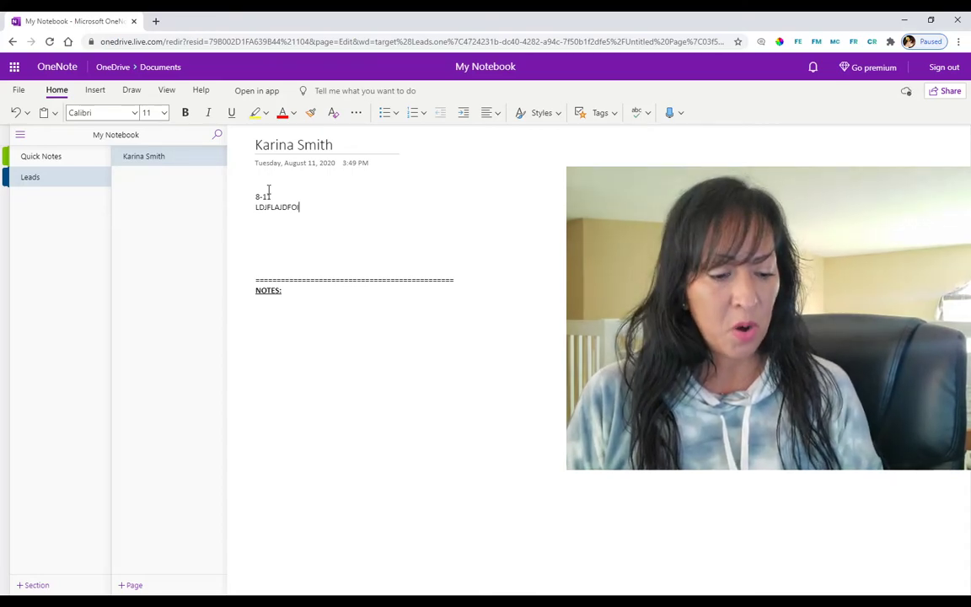
key("Caps_Lock")
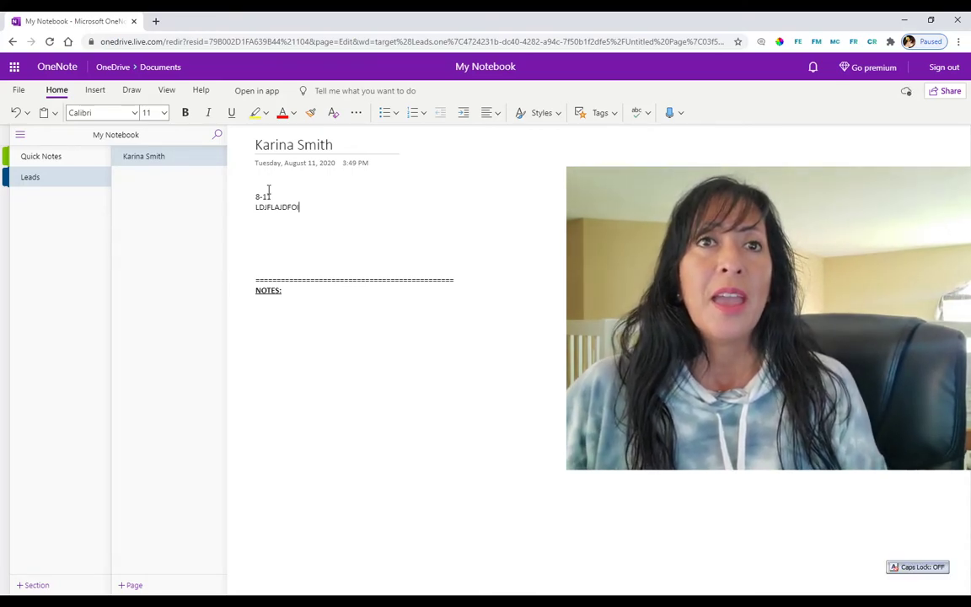
left_click(347, 144)
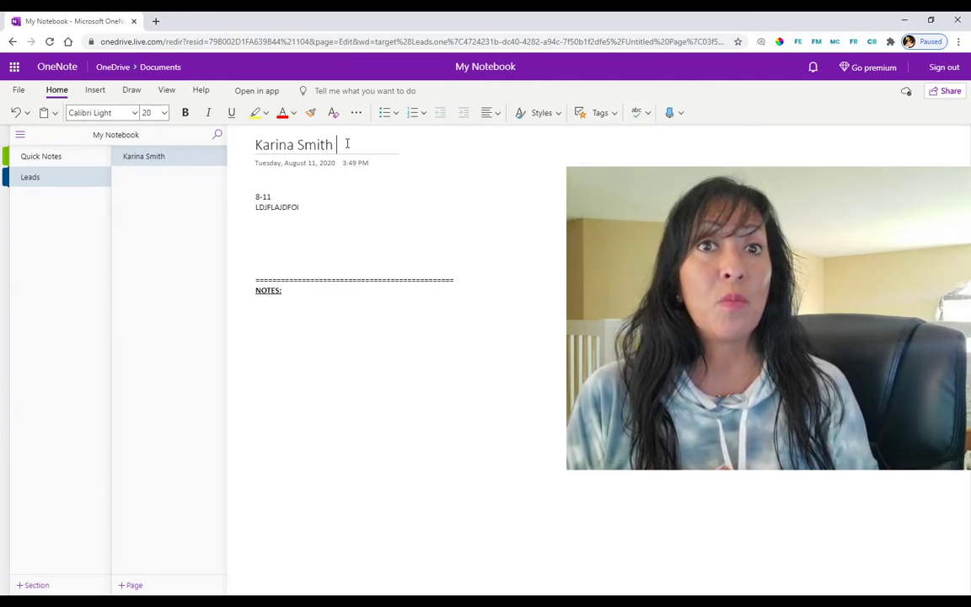
Step: Append the date 8-12 to the end of the page title
type("8")
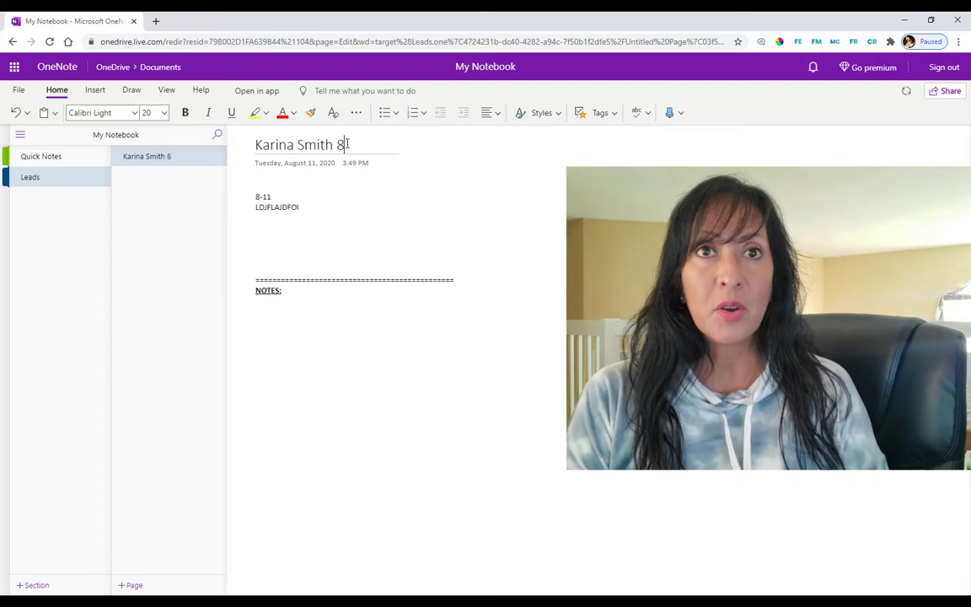
type("-12")
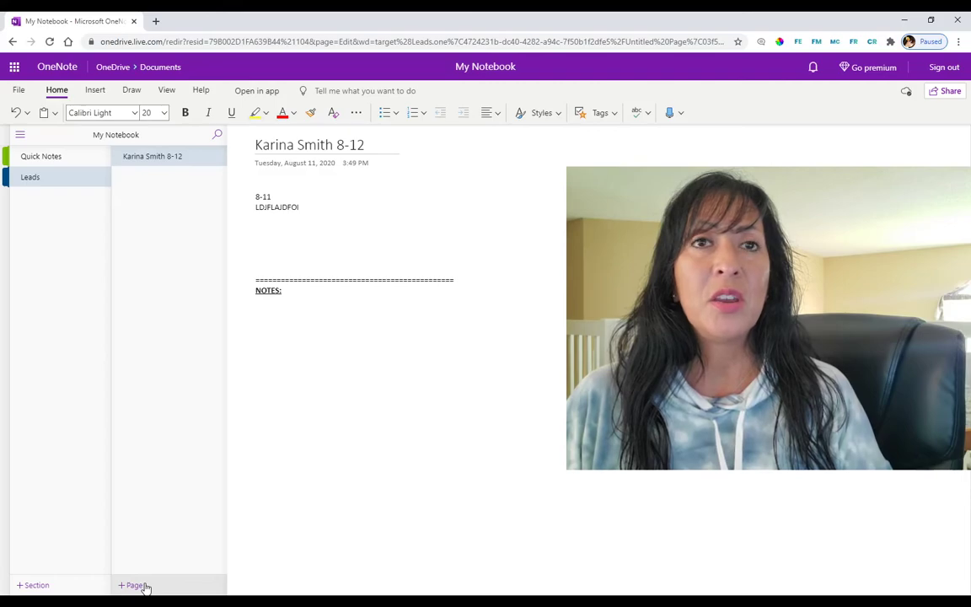
Step: Add a new page to Leads titled with the next lead's name
left_click(136, 585)
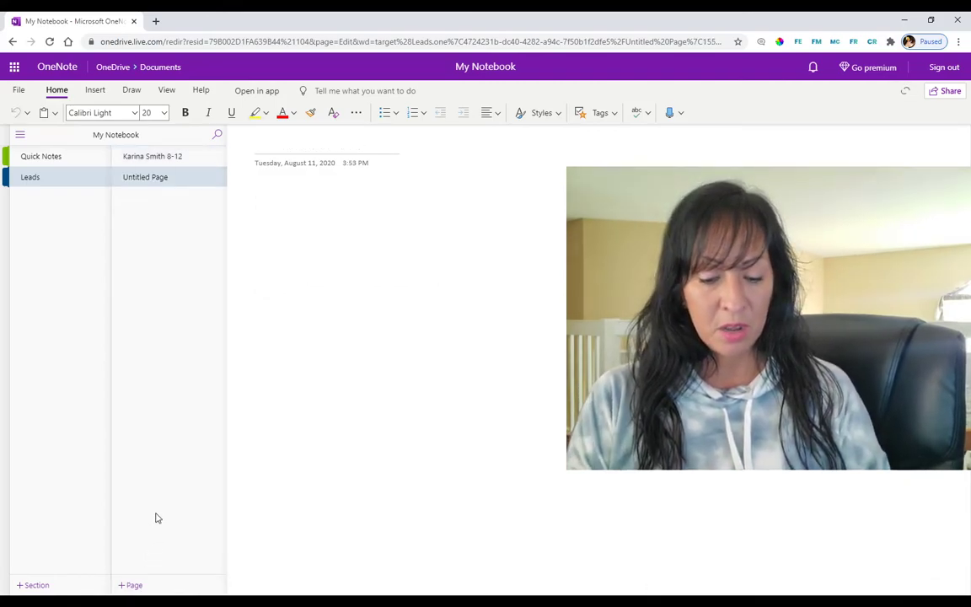
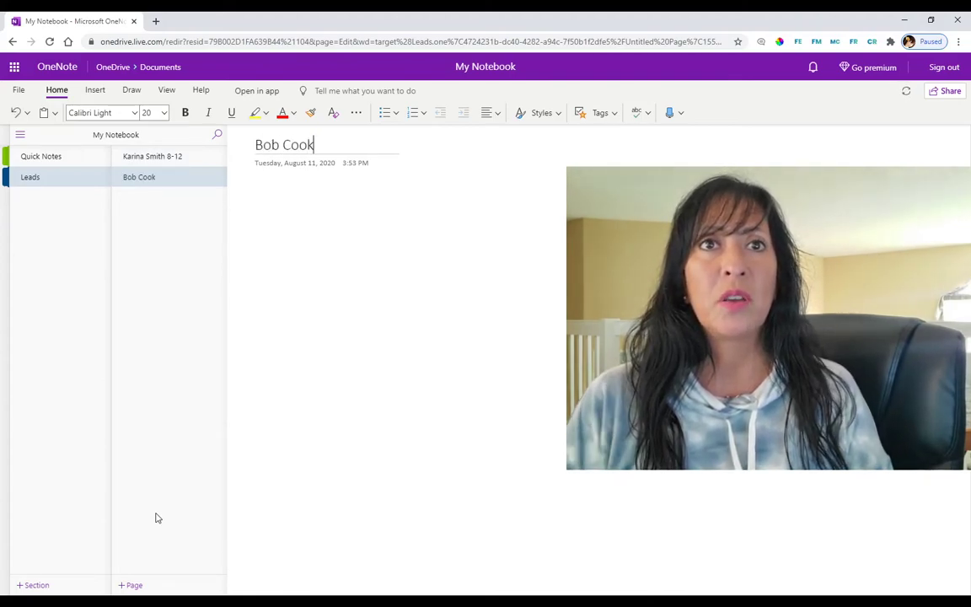
left_click(278, 200)
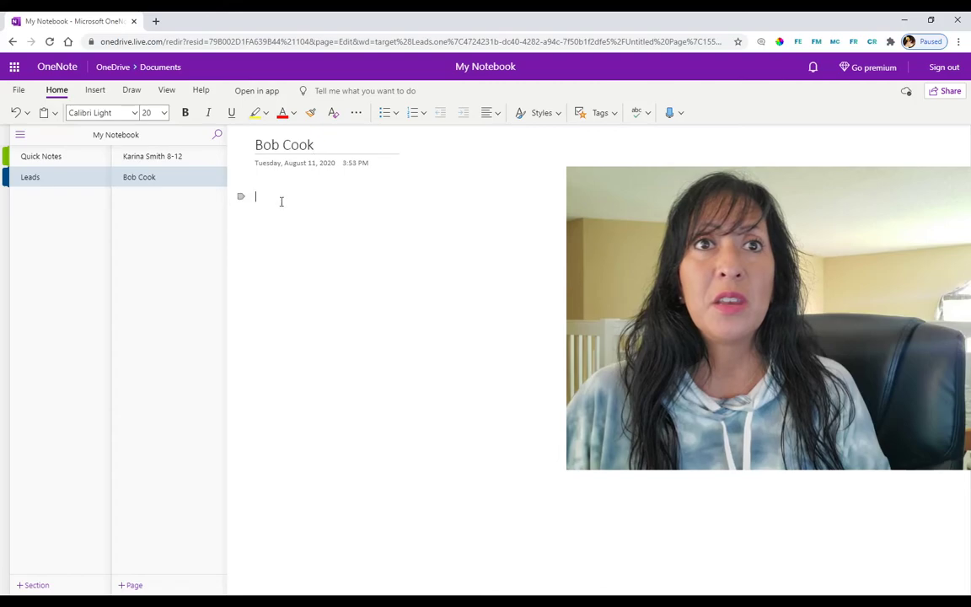
Step: Add an equals-sign divider and a capitalised NOTES: heading below it
key("Return")
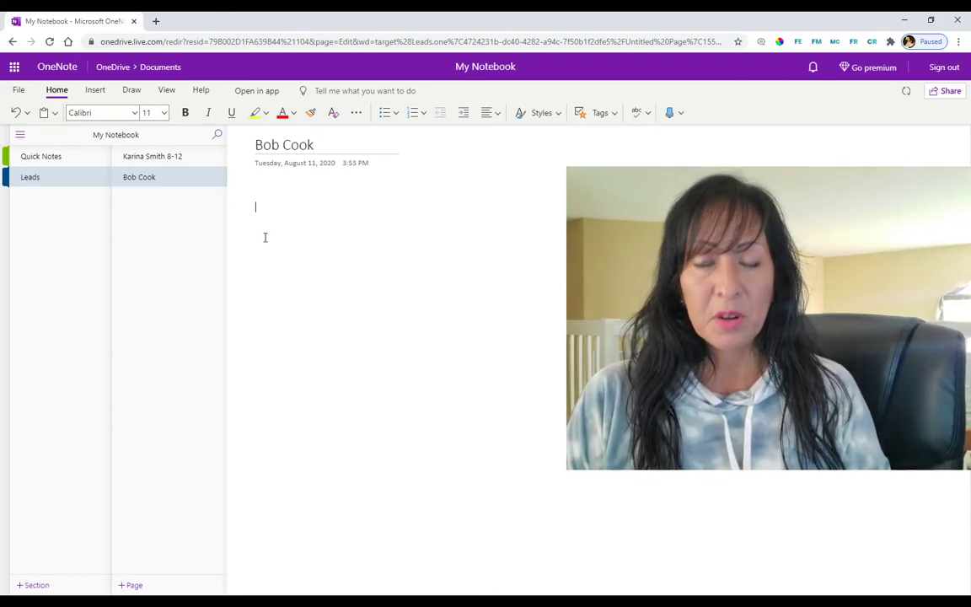
type("========================================")
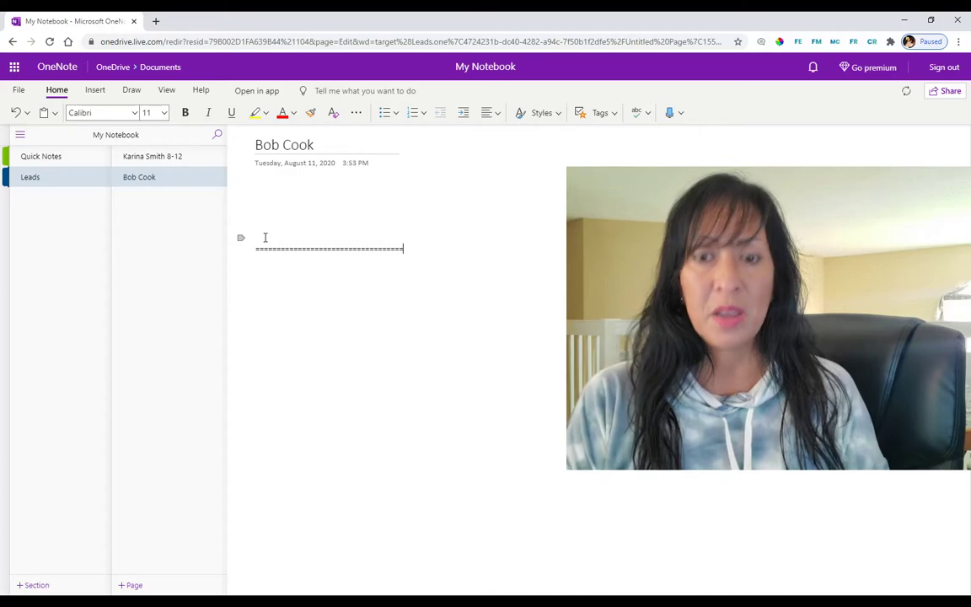
key("Return")
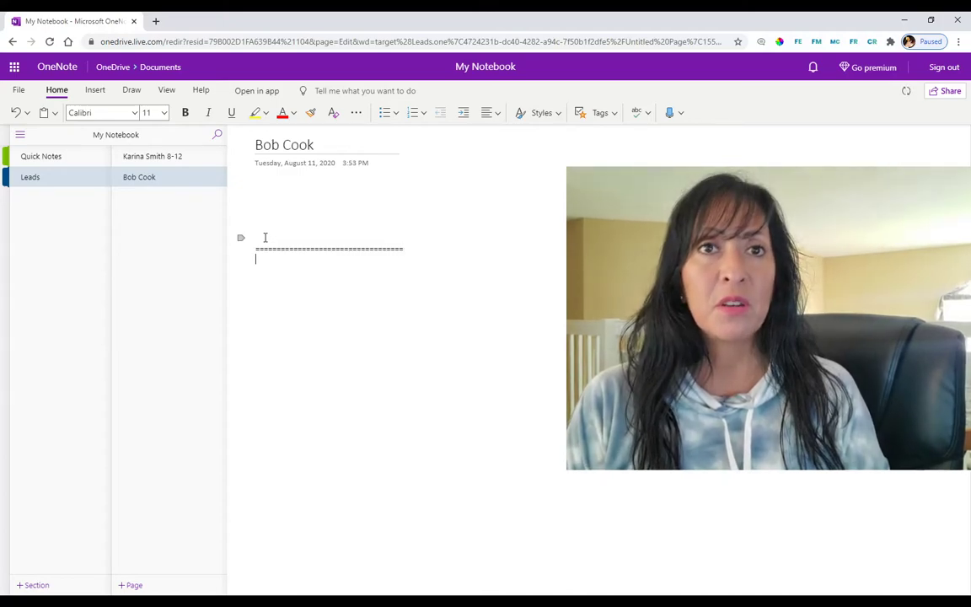
key("Caps_Lock")
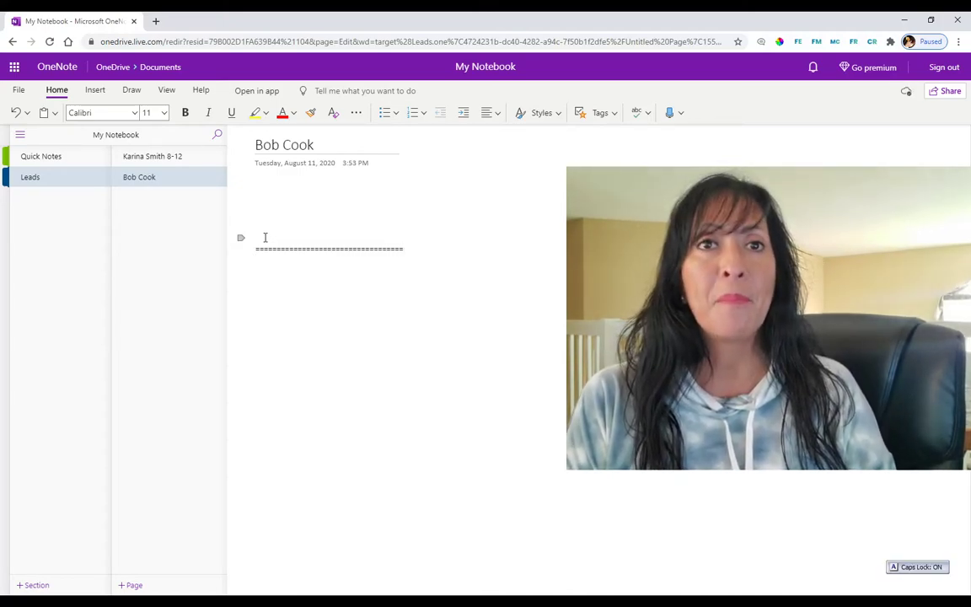
type("NOTES:")
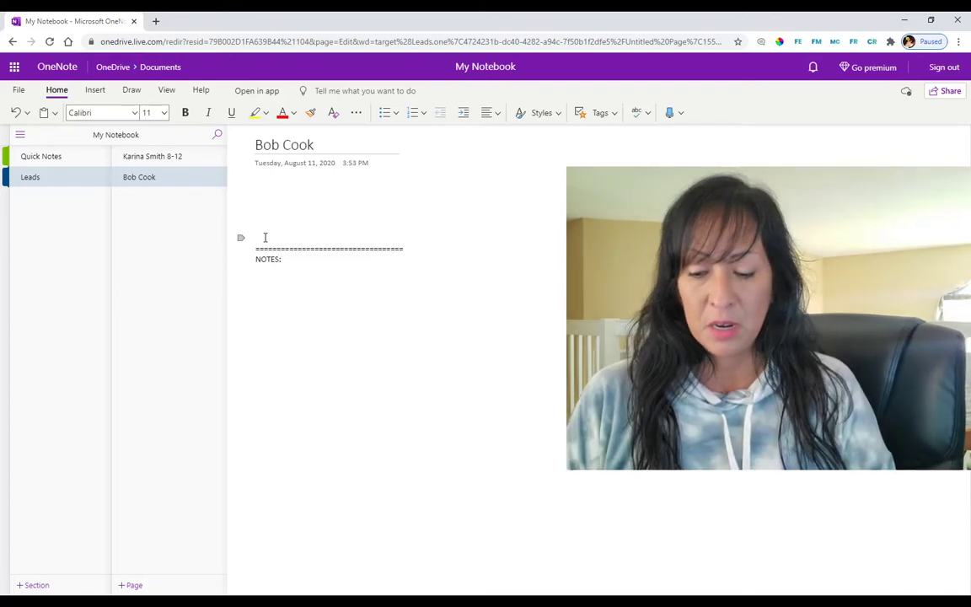
key("Return")
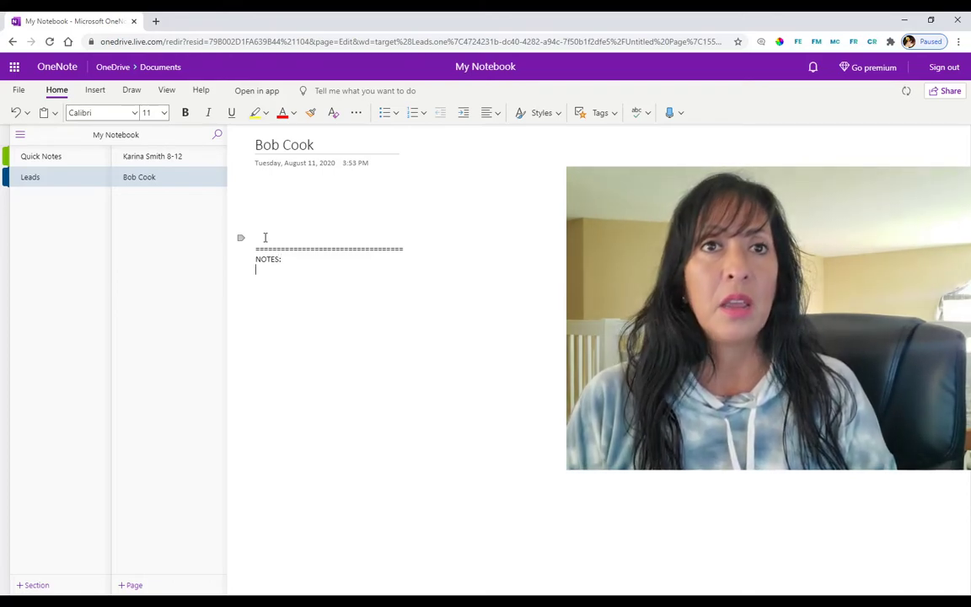
Step: Make NOTES: bold with a yellow highlight and start a new line below it
left_click_drag(286, 260, 258, 256)
left_click(260, 242)
left_click(310, 242)
left_click(304, 257)
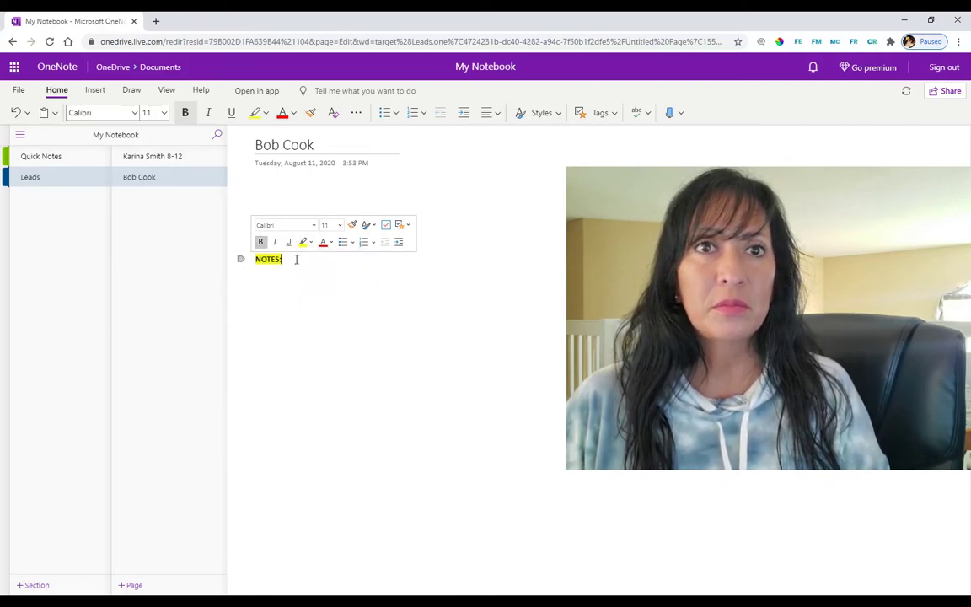
left_click(310, 263)
key("Return")
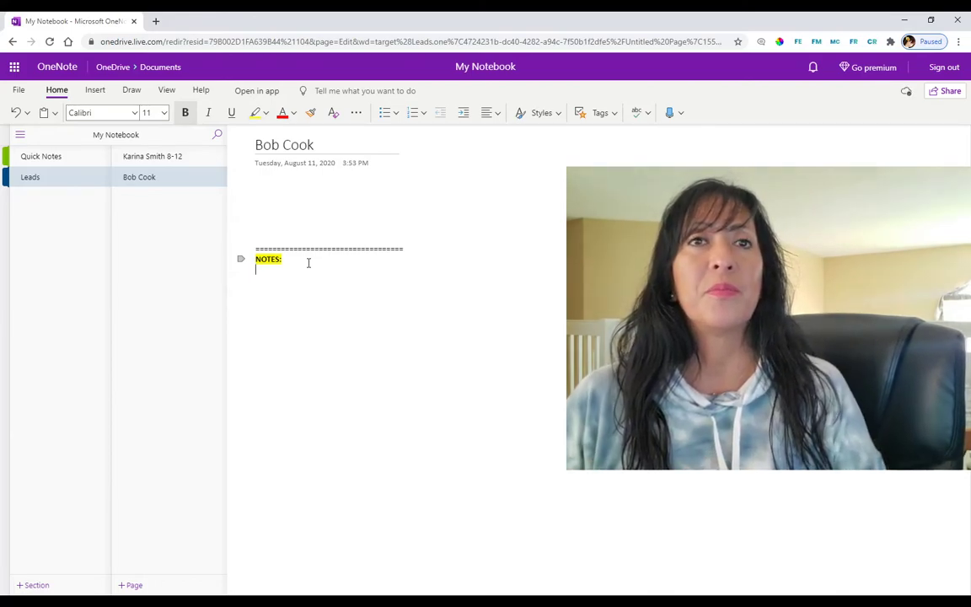
Step: Type 8-11 and a placeholder note line at the top of the body, then add 8-13 to the title
left_click(268, 194)
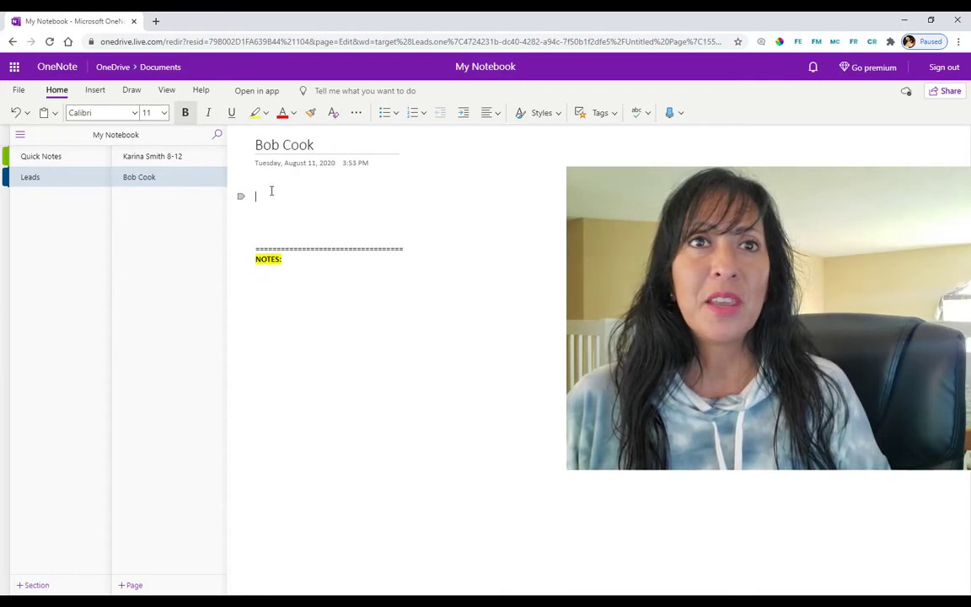
type("8")
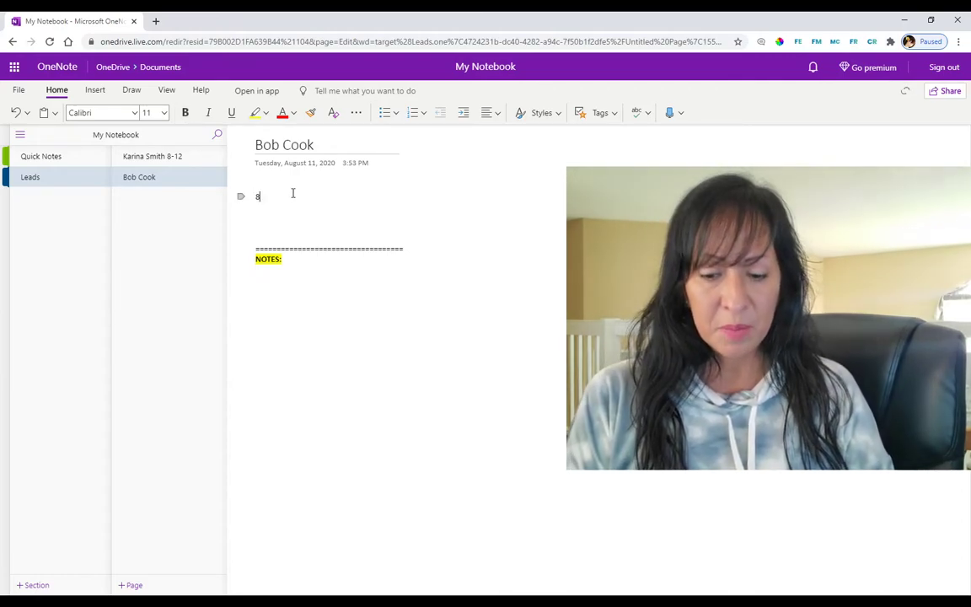
type("-11")
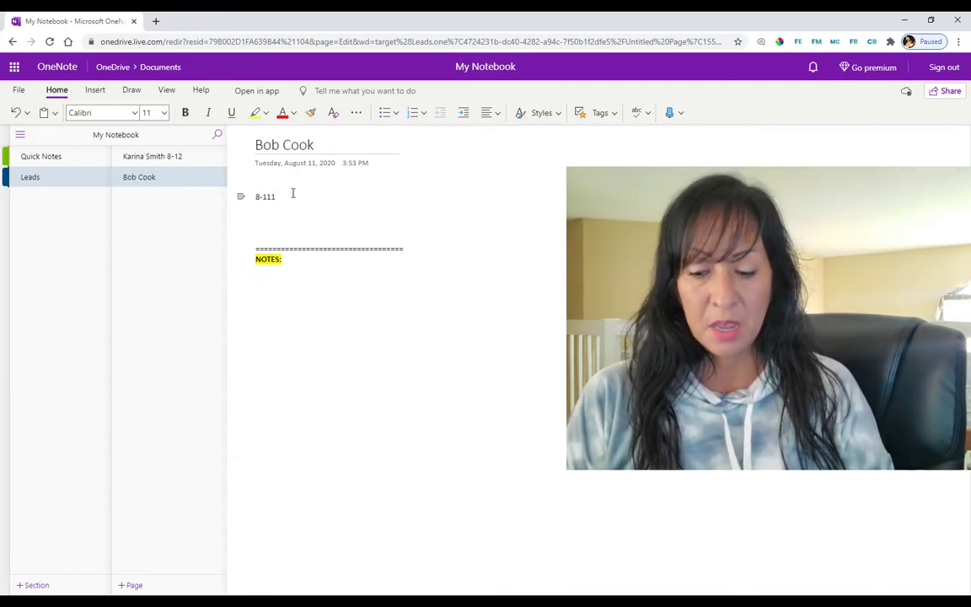
key("Return")
type("KJKLJDJLA")
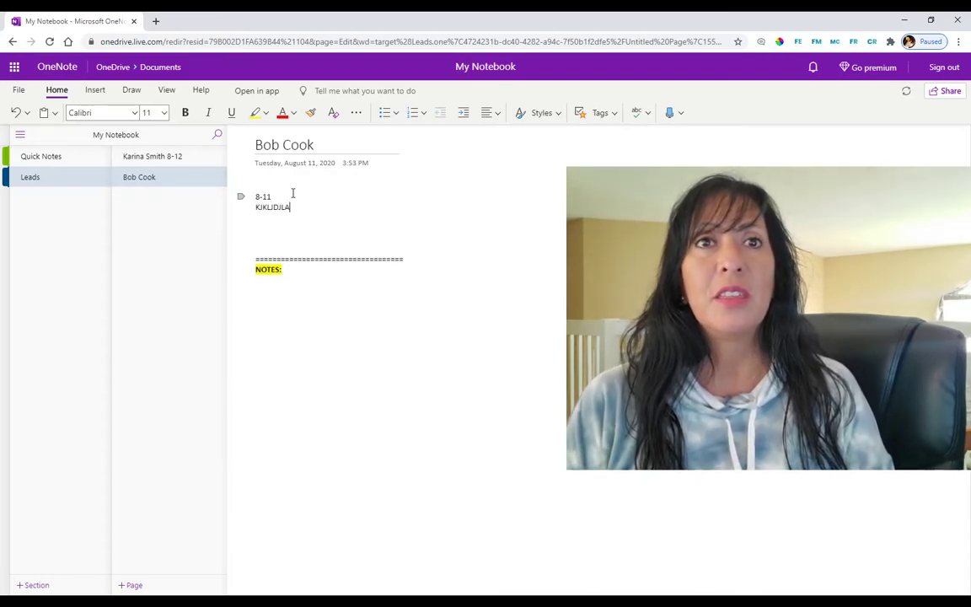
key("Caps_Lock")
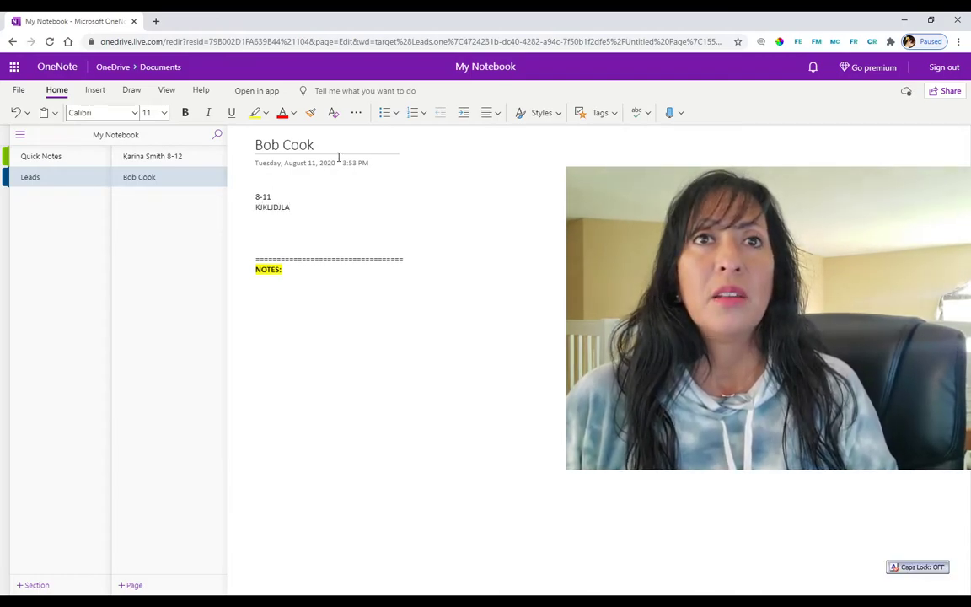
left_click(351, 146)
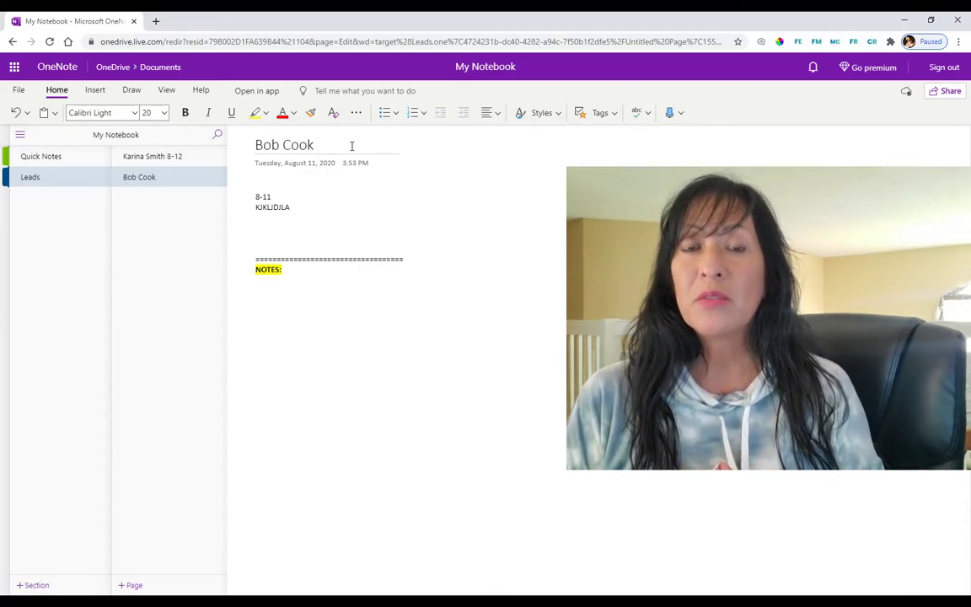
type("8")
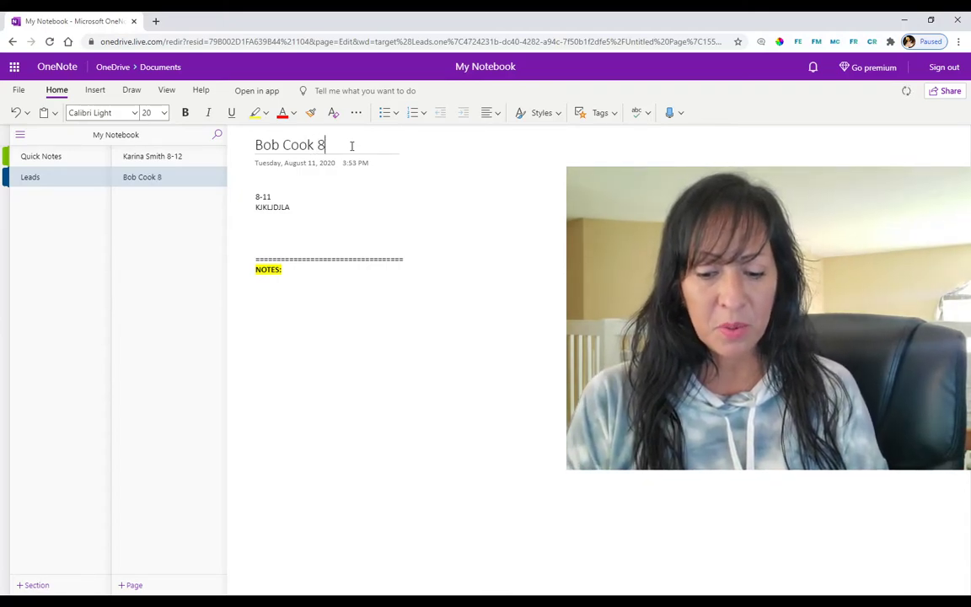
type("-13")
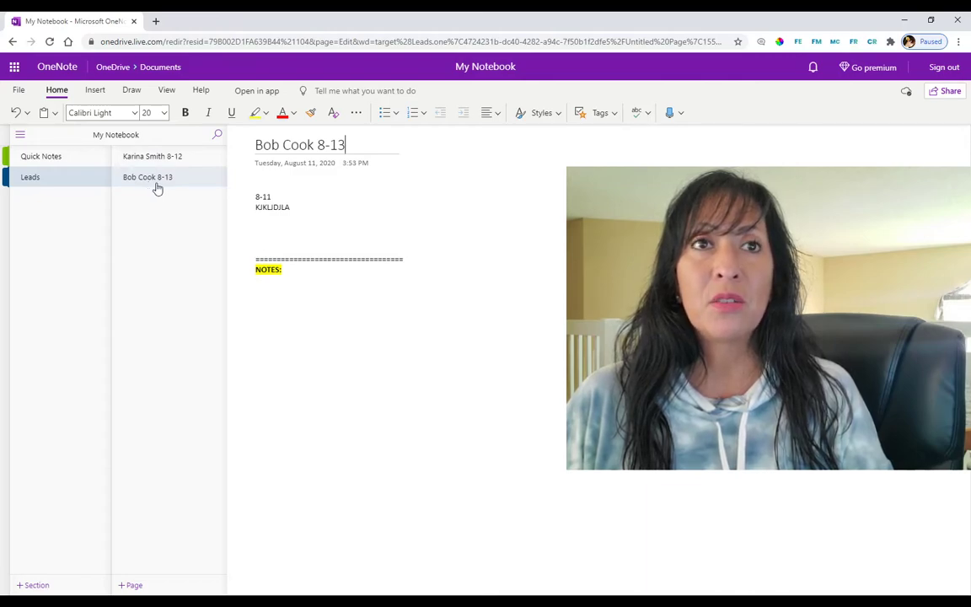
Step: Add a third Leads page titled with the lead's name and the date 8-14
left_click(152, 585)
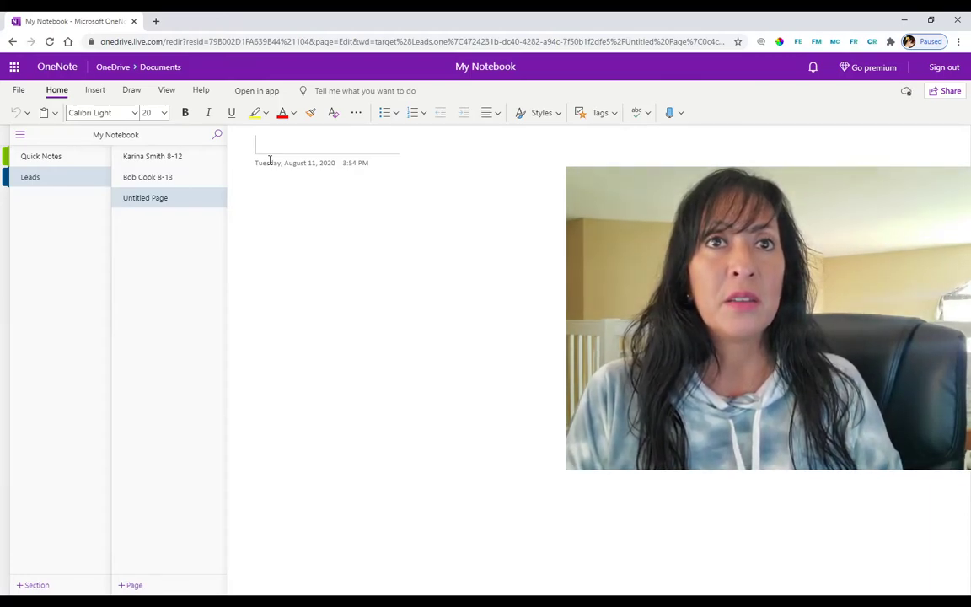
type("Irene")
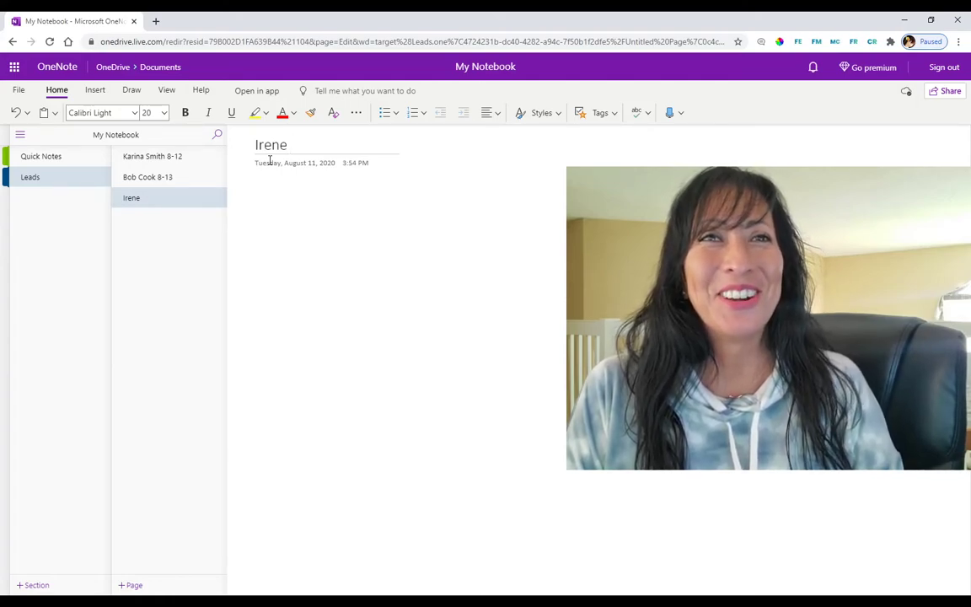
type("W ")
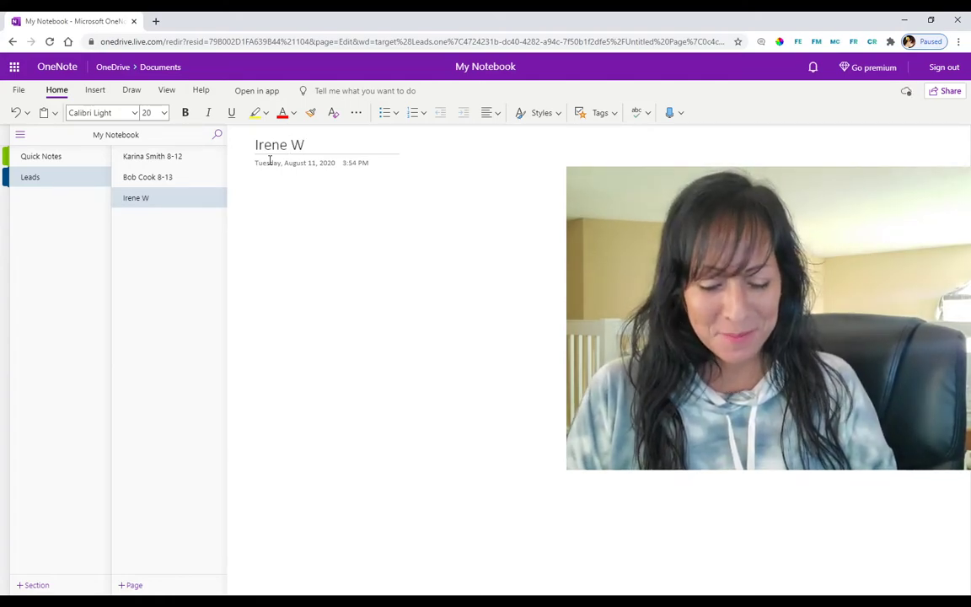
type("8")
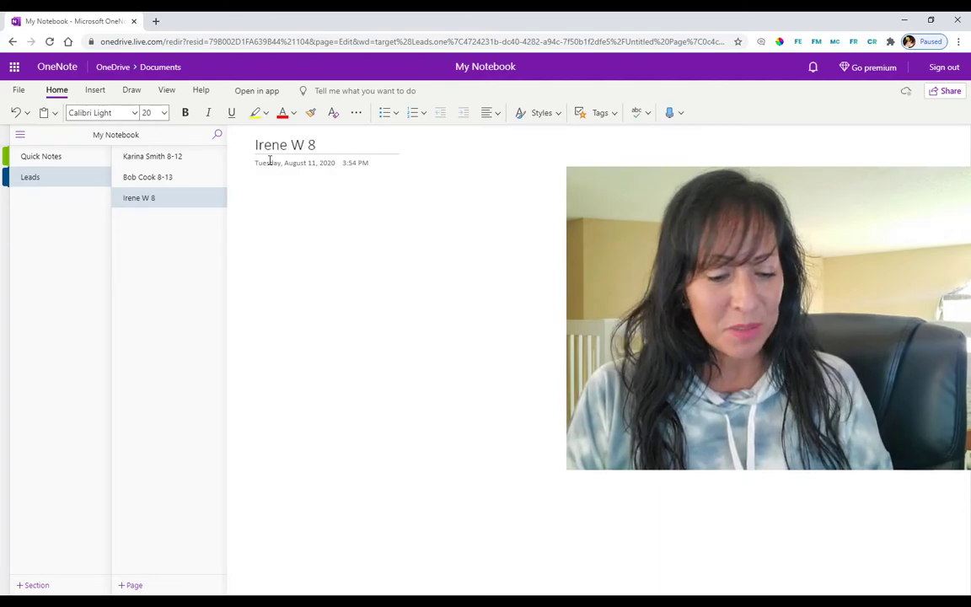
type("-1")
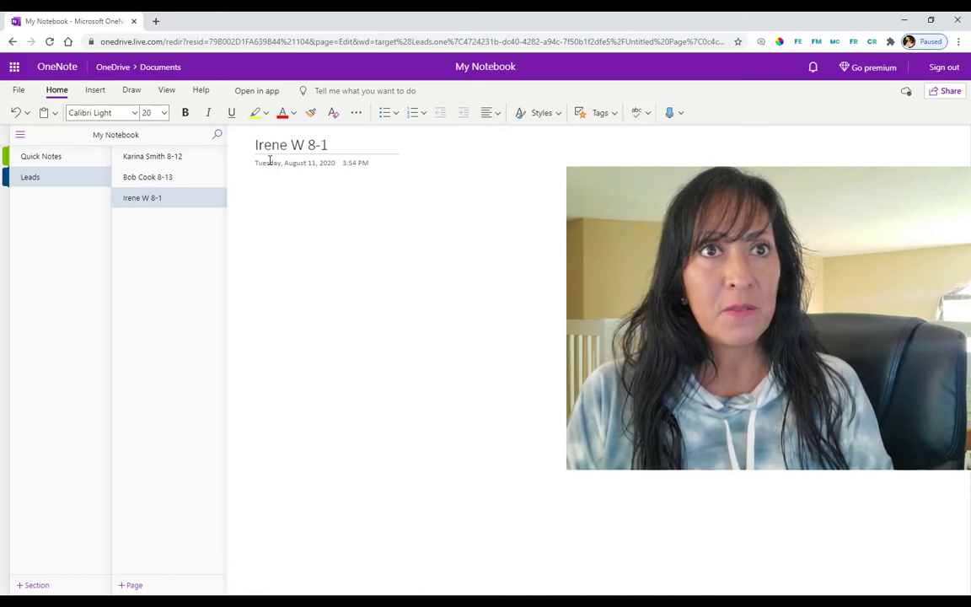
type("4")
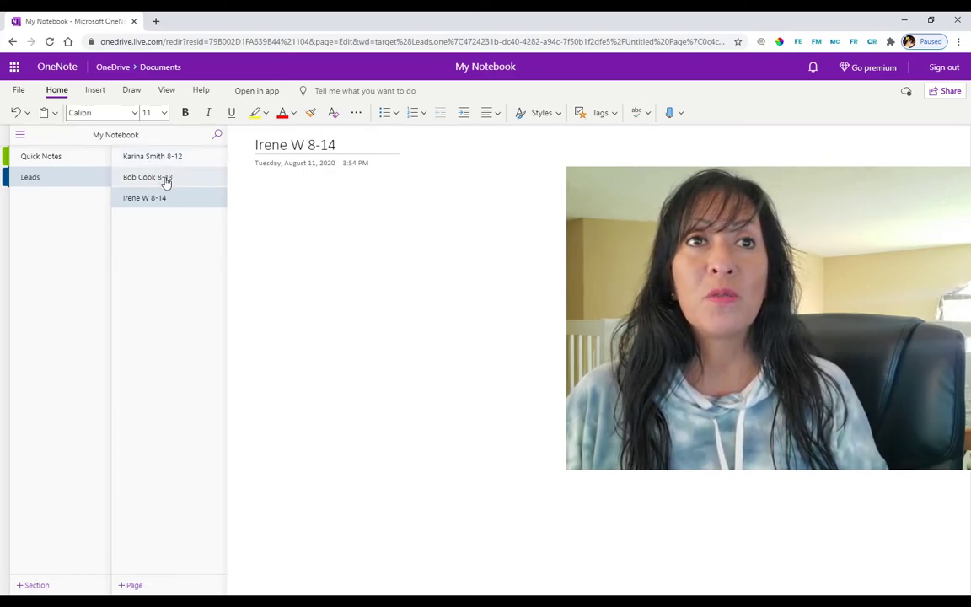
Step: Change the second lead page's title date from 8-13 to 8-12, then reopen the 8-14 lead page
left_click(146, 178)
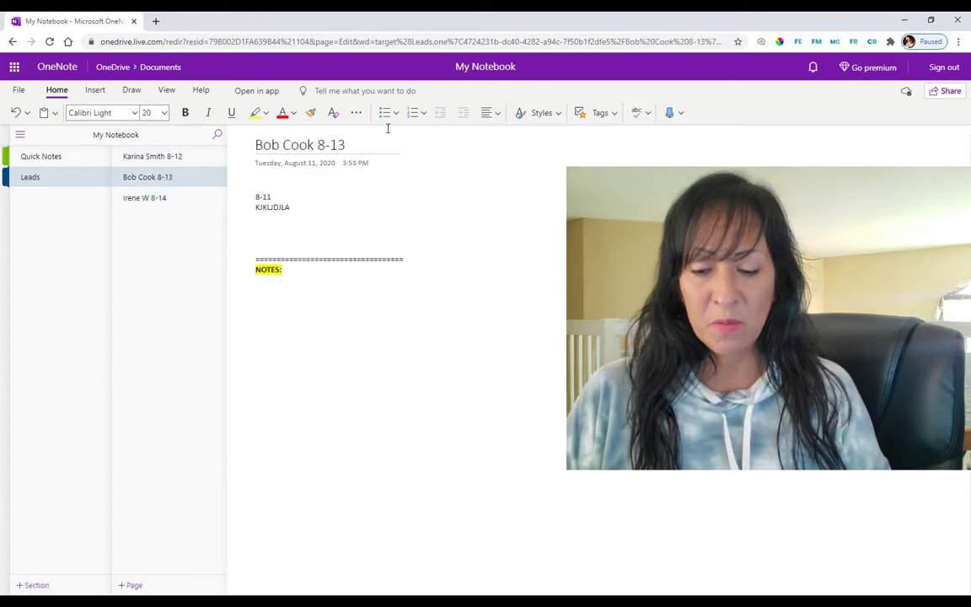
type("2")
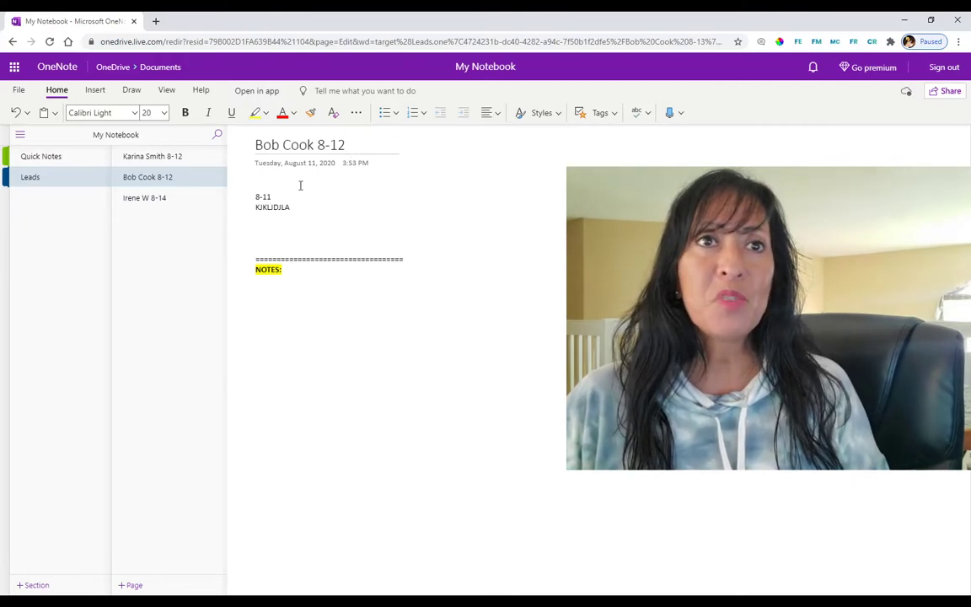
left_click(173, 197)
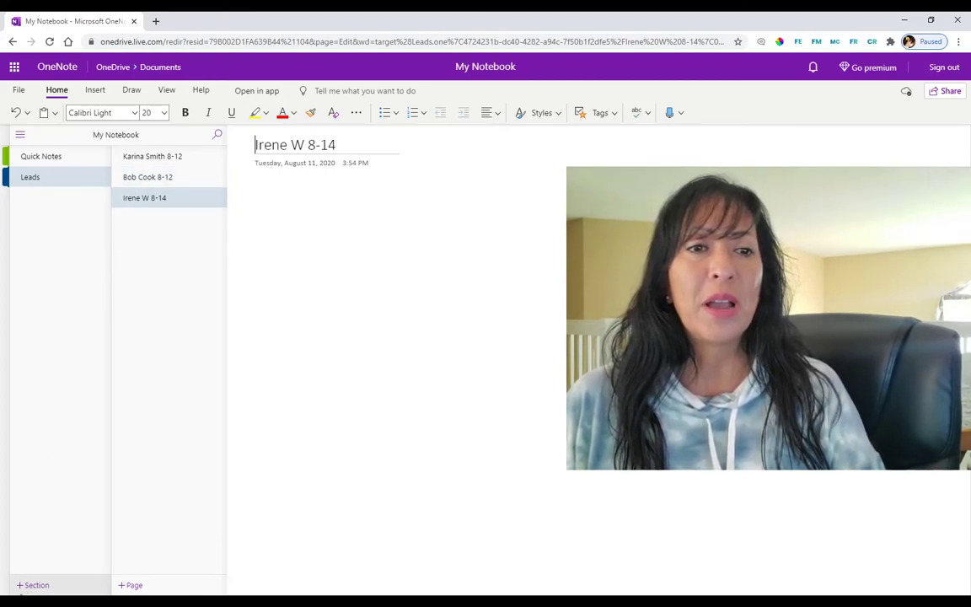
Step: Create a section named ToDo's in My Notebook with a blank Untitled Page
left_click(44, 587)
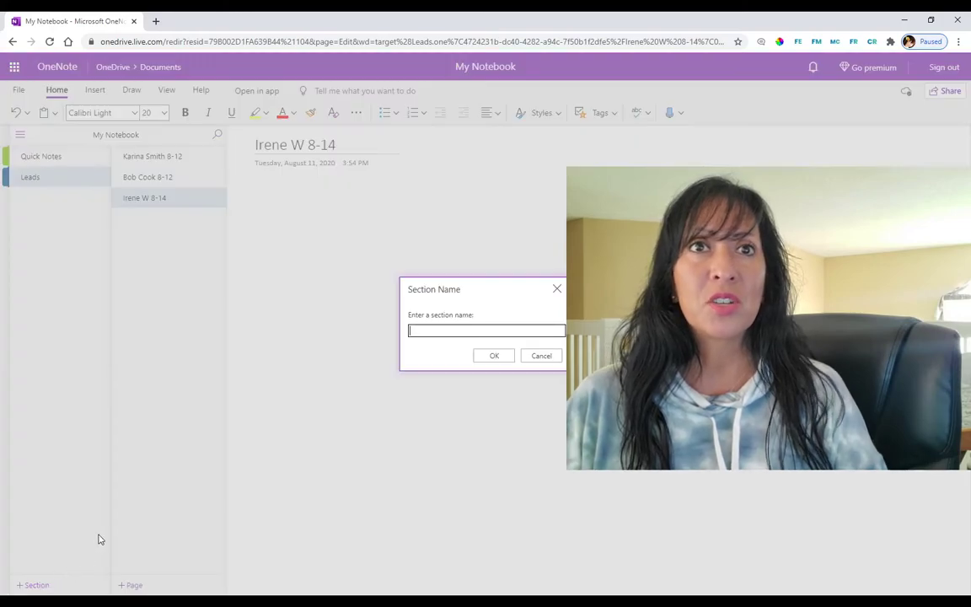
type("ToDo's")
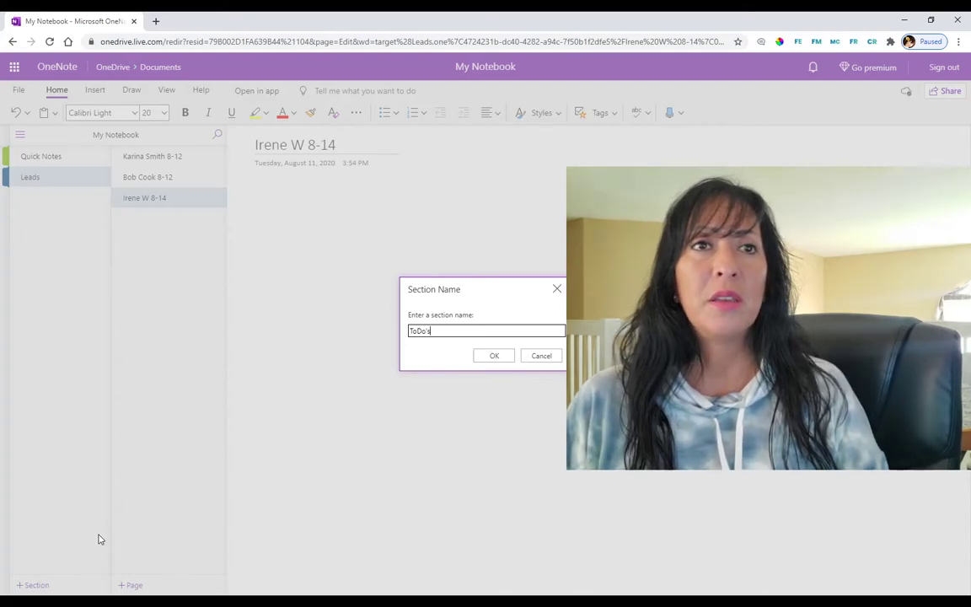
key("Return")
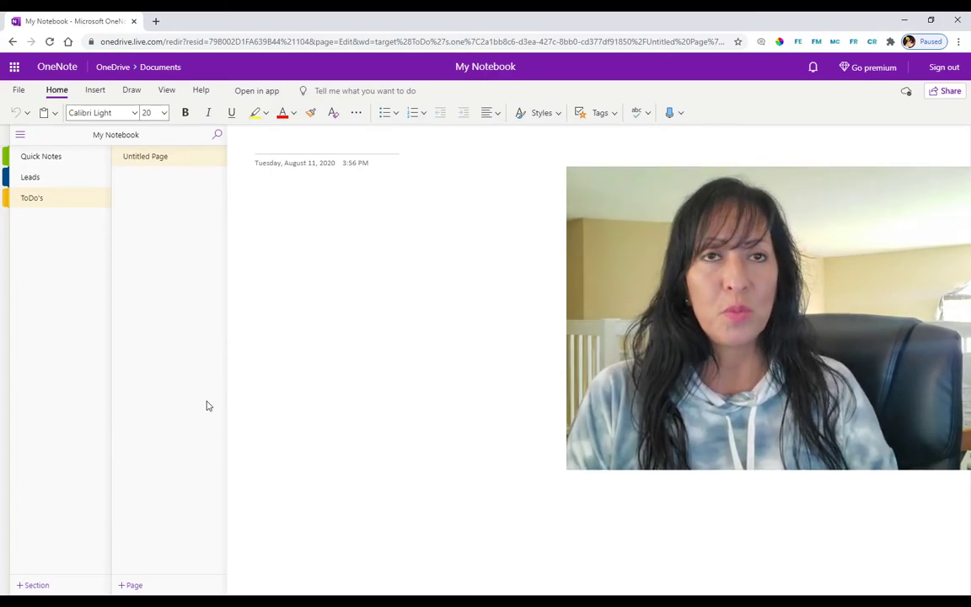
Step: Title the ToDo's page 'YouTube', preview the numbering styles, and bring up the Tags list
type("YouTube")
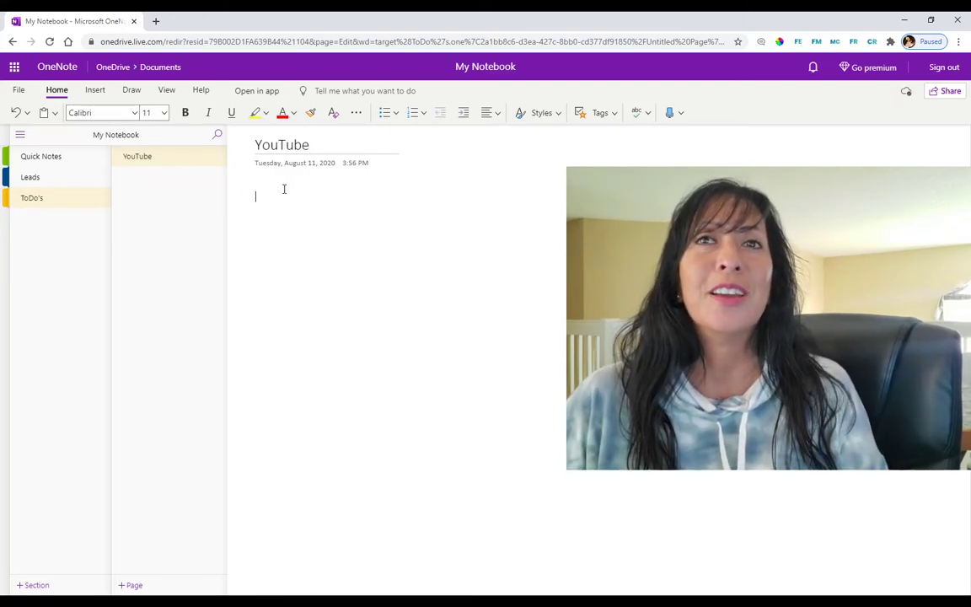
left_click(425, 114)
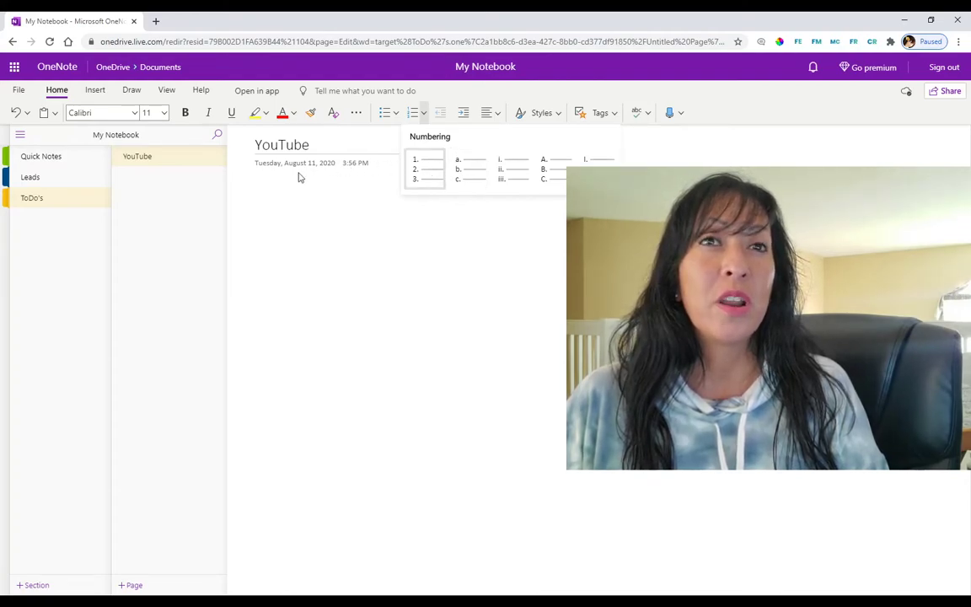
left_click(274, 189)
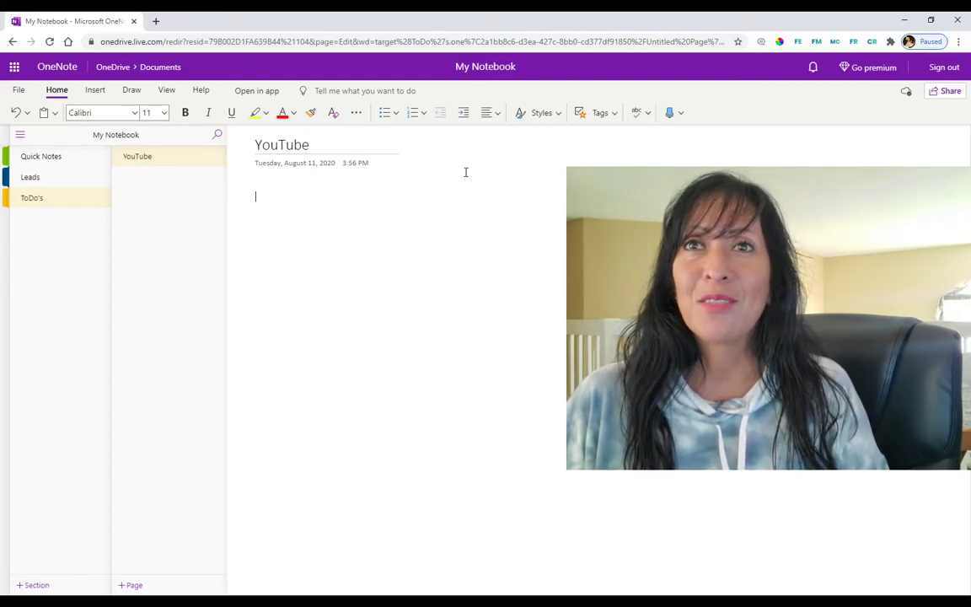
left_click(612, 121)
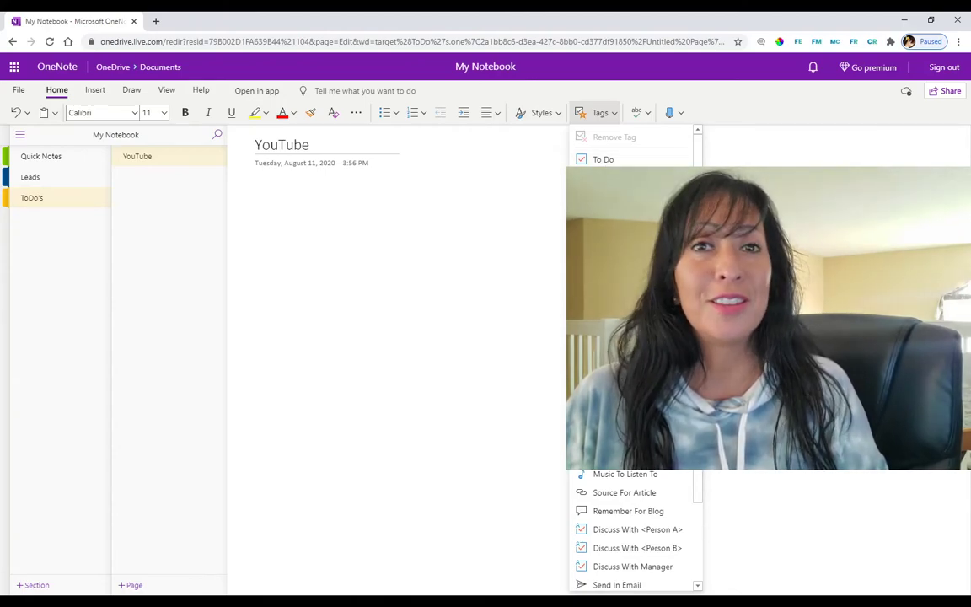
Step: Add two To Do checkbox items, 'dhjdoiaid' and 'kjdfpaipodljd', to the YouTube page
left_click(618, 160)
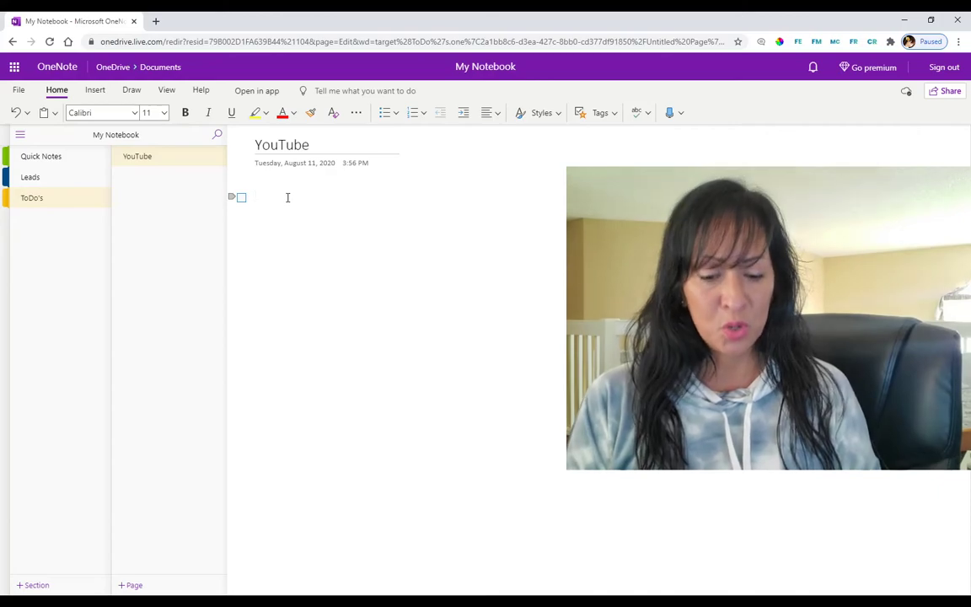
type("dhjdoiaid")
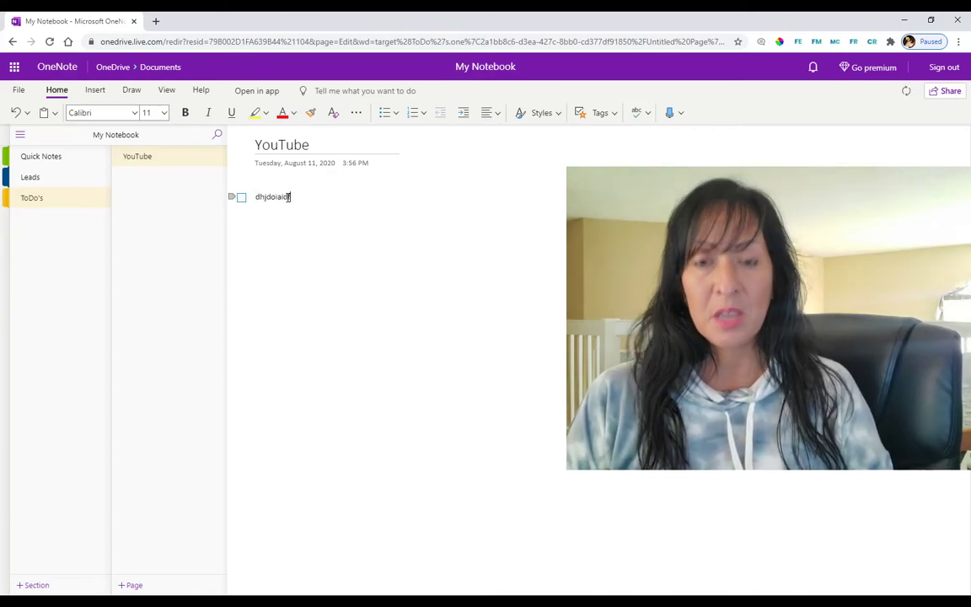
key("Return")
type("kjdfpaipodljd")
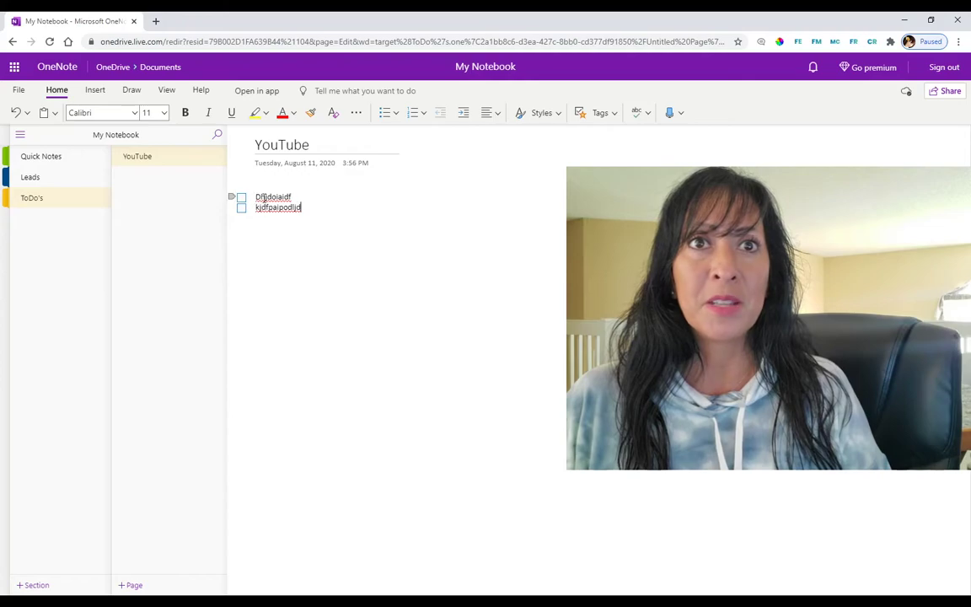
Step: Tick both to-do checkboxes, then go back to the Leads section
left_click(242, 199)
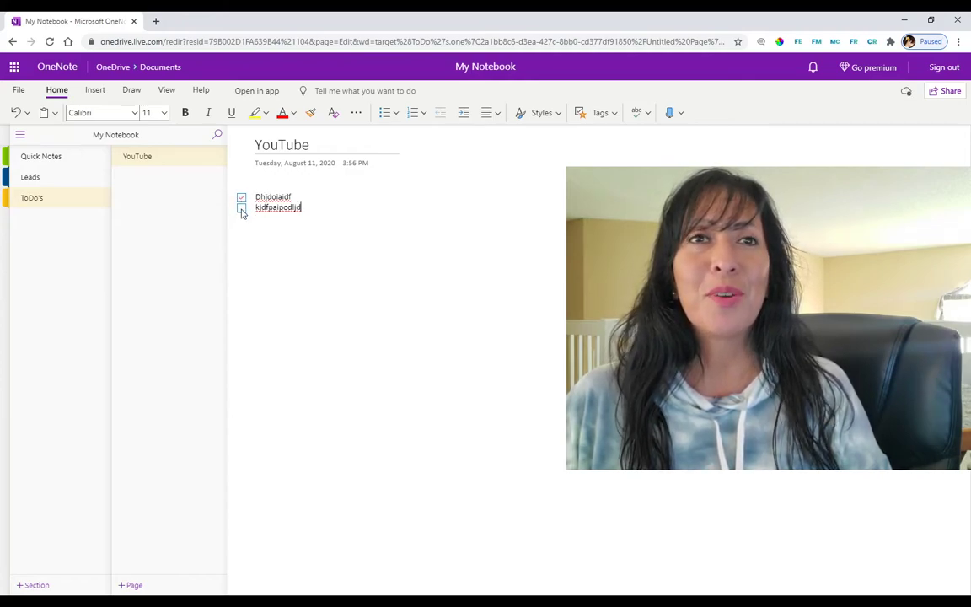
left_click(242, 208)
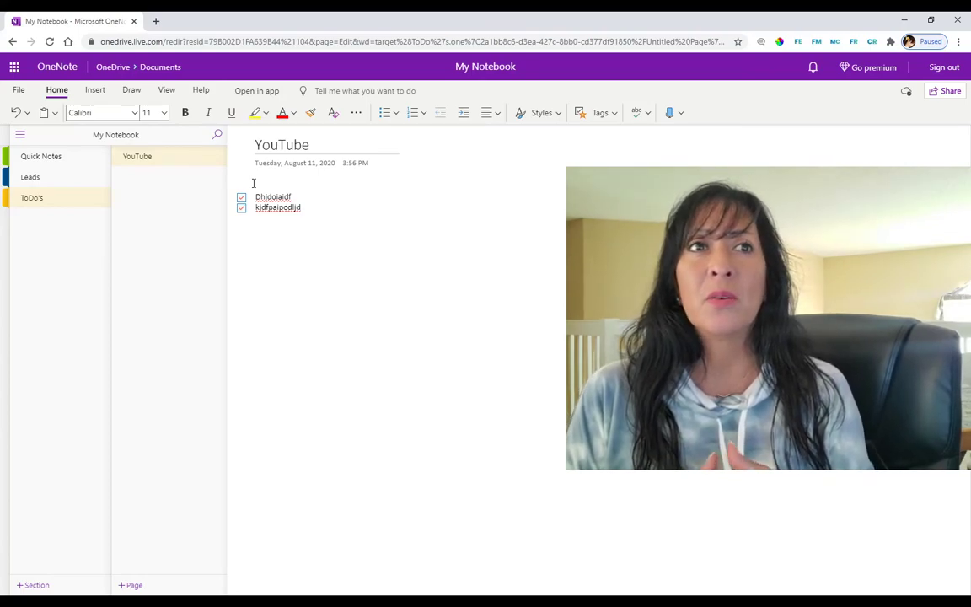
left_click(53, 188)
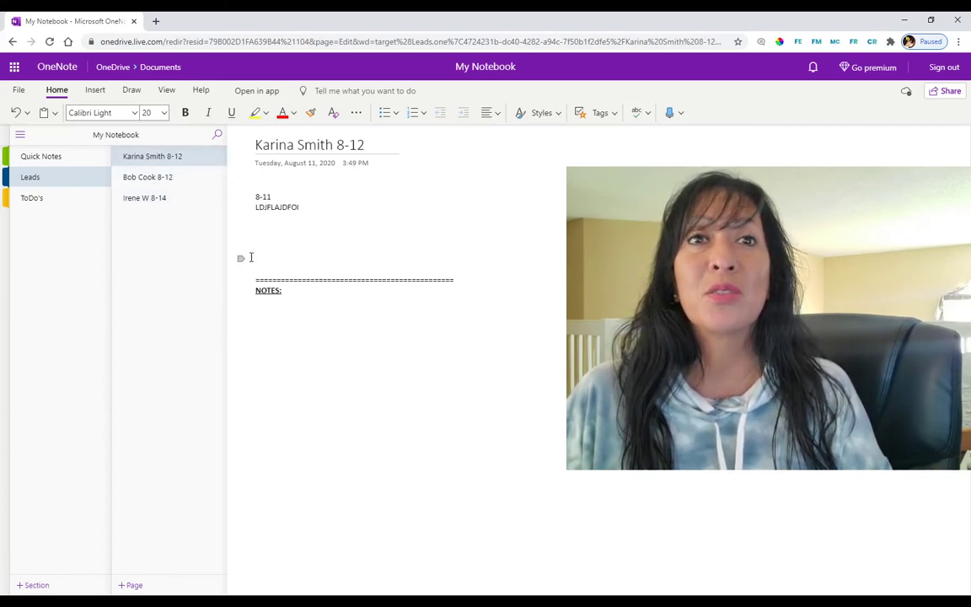
Step: Add a new line below the NOTES: heading with the Insert tools showing, removing extra blank lines
left_click(291, 290)
key("Return")
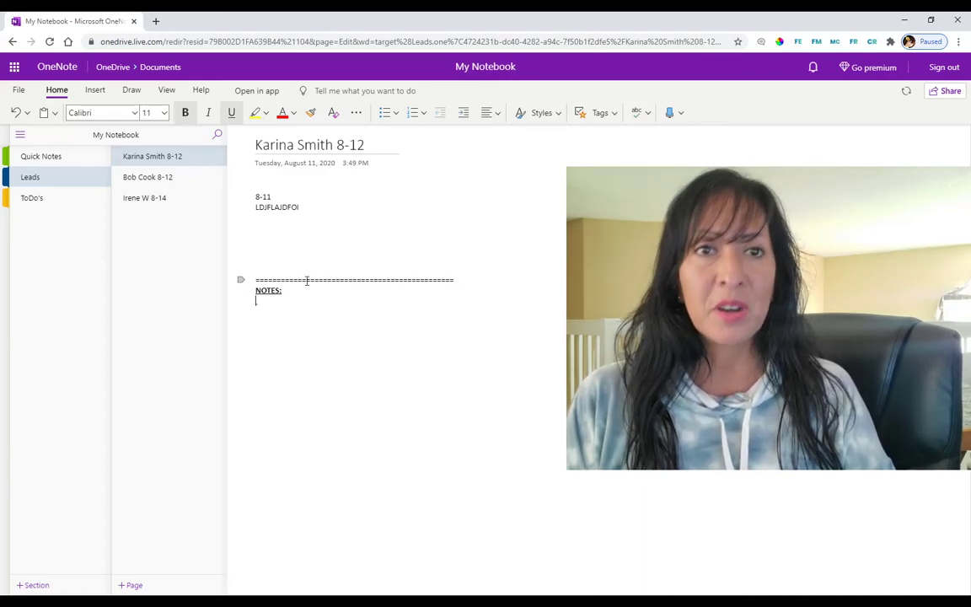
left_click(96, 91)
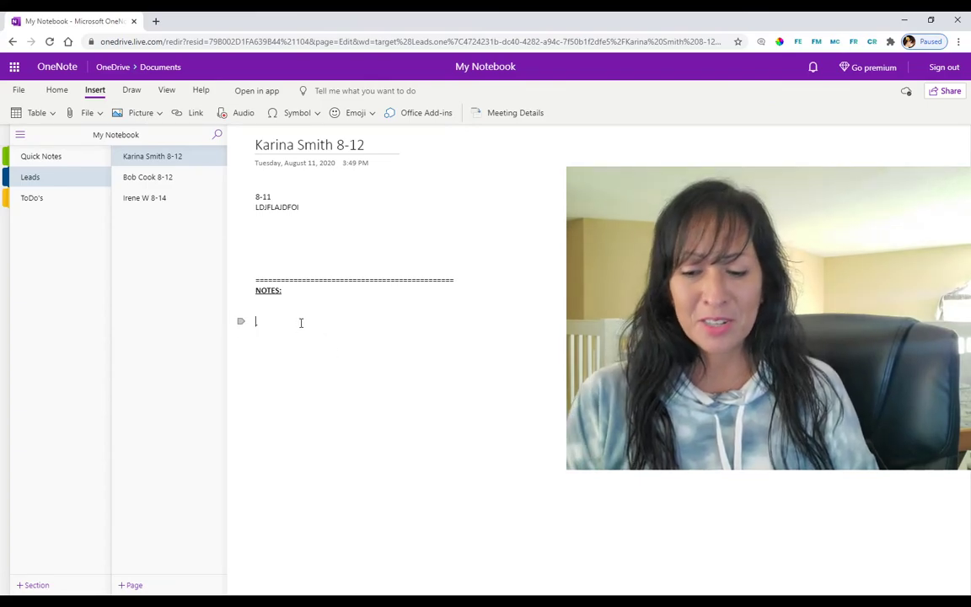
key("BackSpace")
key("BackSpace")
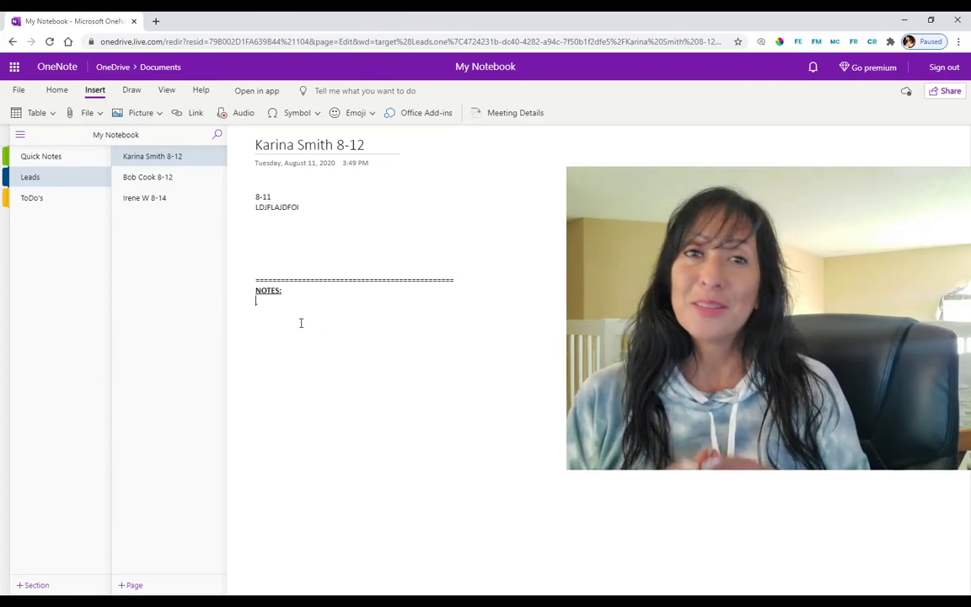